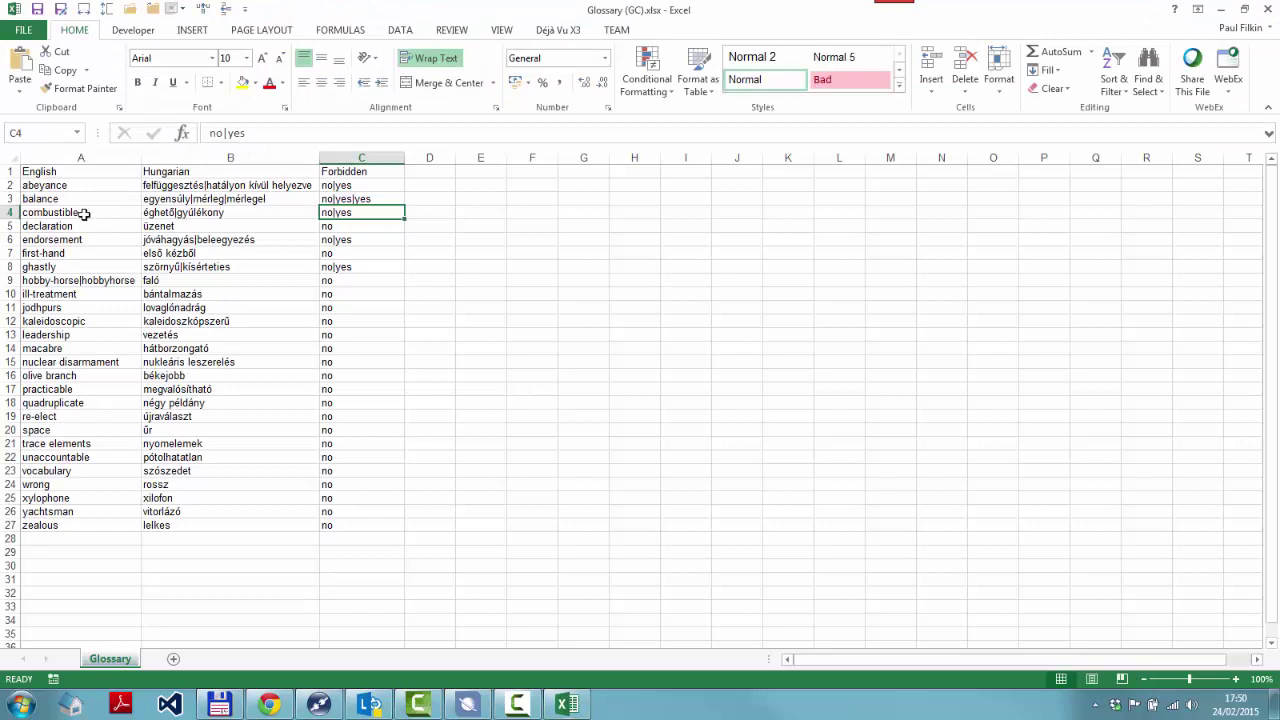
Examine the glossary's English, Hungarian and Forbidden columns, including the separated synonyms in the abeyance row.
{"action": "left_click", "coordinate": [68, 199]}
{"action": "key", "text": "Up"}
{"action": "key", "text": "Up"}
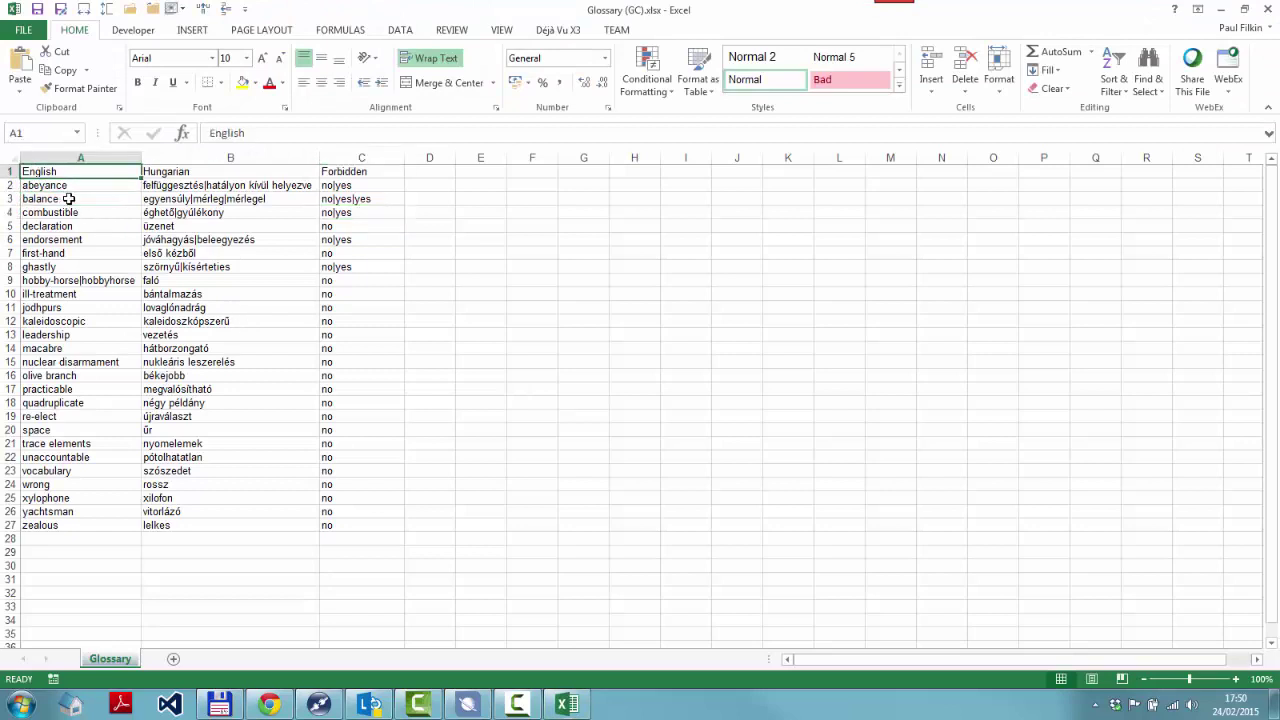
{"action": "key", "text": "Right"}
{"action": "key", "text": "Left"}
{"action": "key", "text": "Down"}
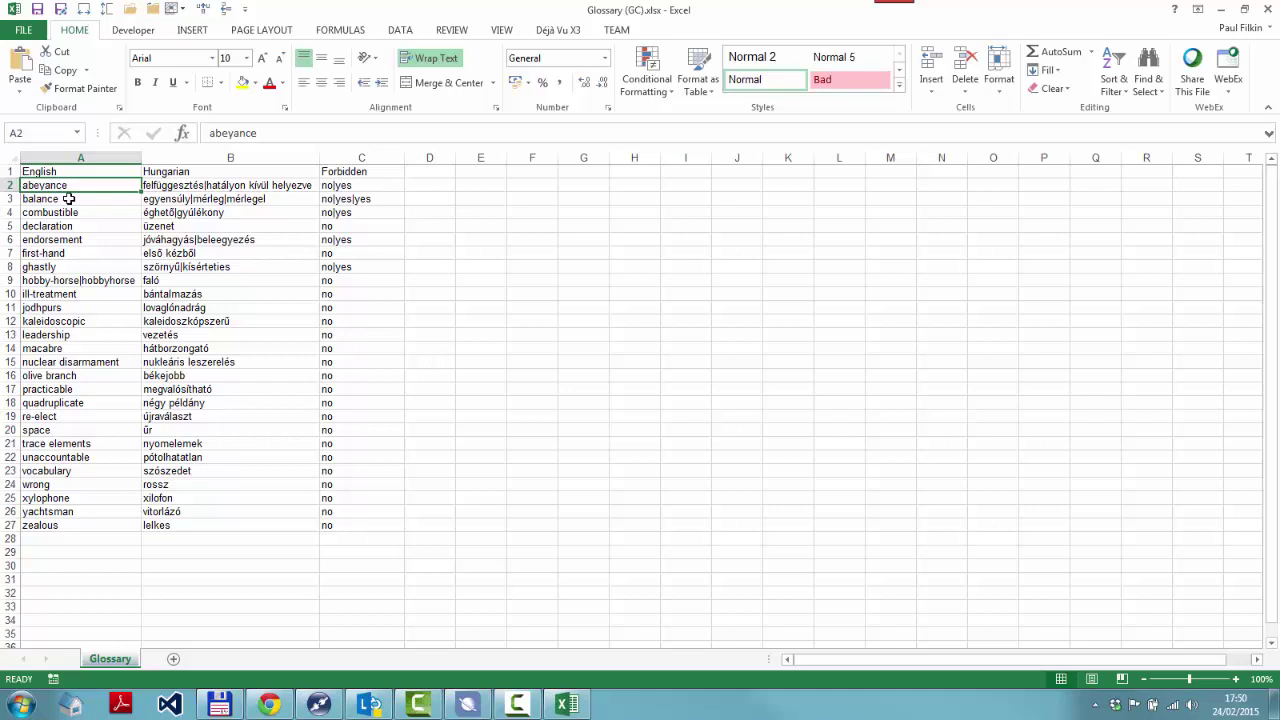
{"action": "key", "text": "Right"}
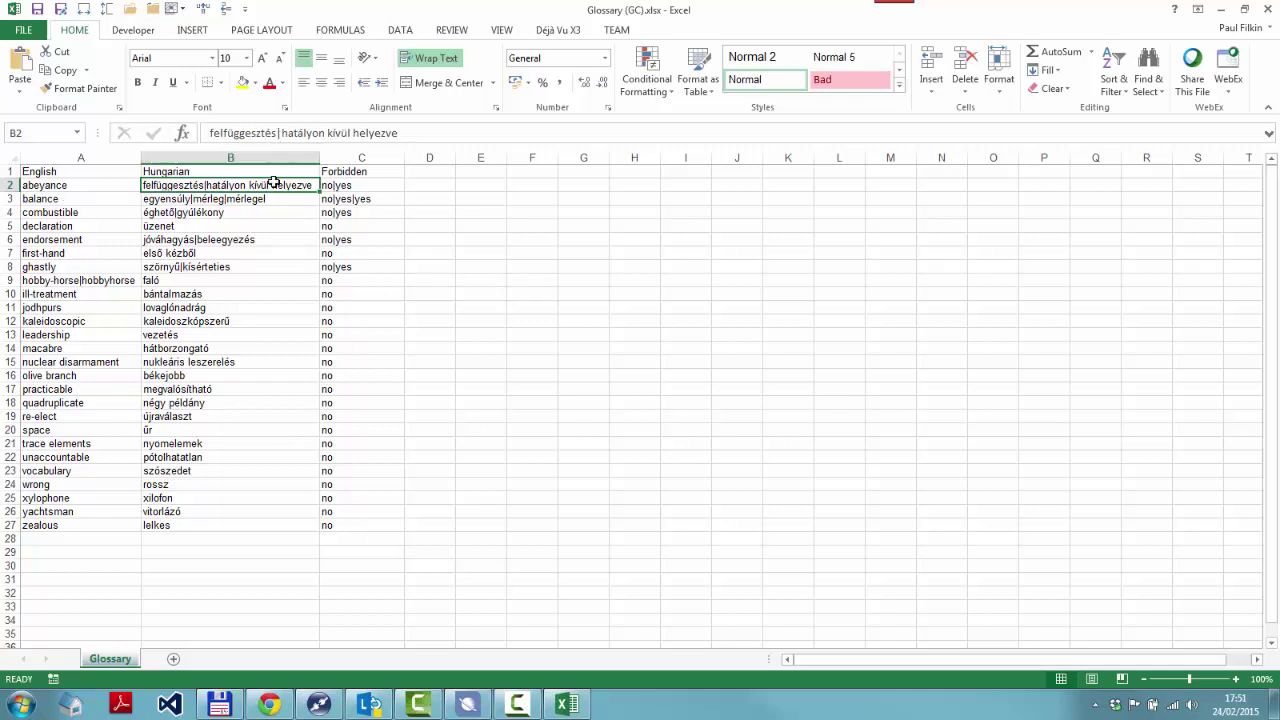
{"action": "left_click", "coordinate": [374, 172]}
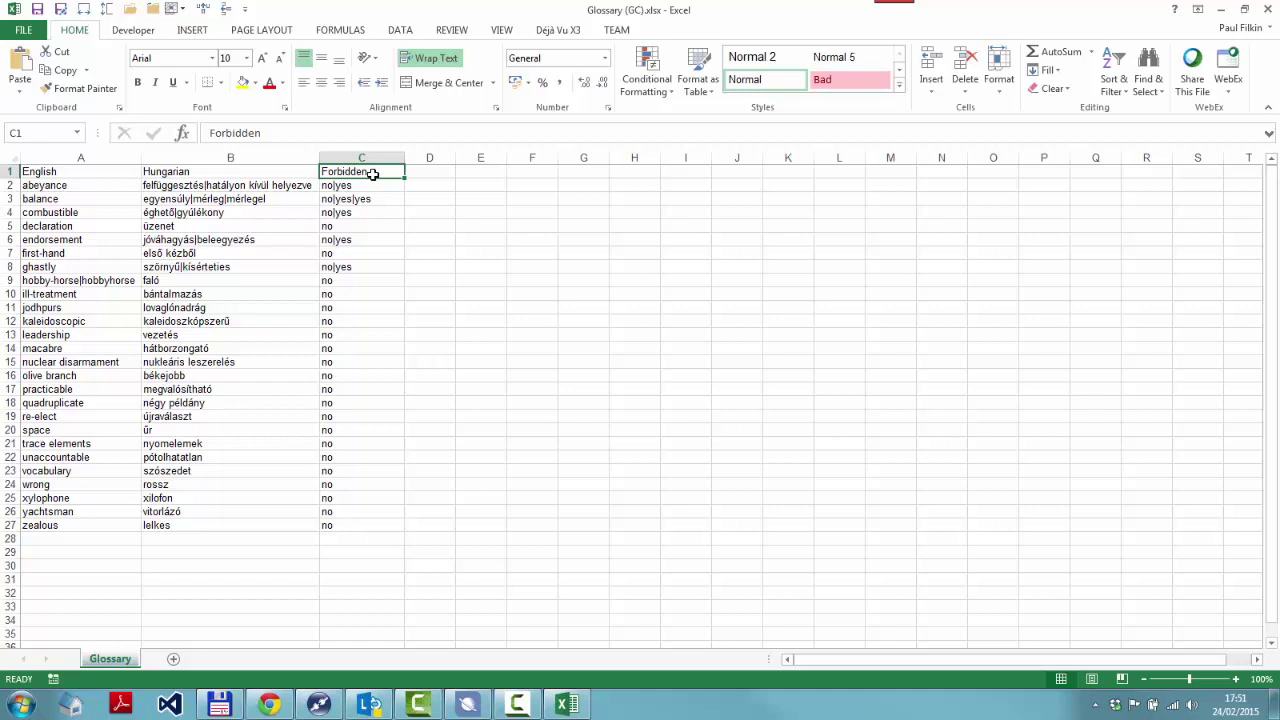
Compare the no/yes values in the Forbidden column with the Hungarian synonyms, and close the glossary workbook.
{"action": "left_click", "coordinate": [253, 198]}
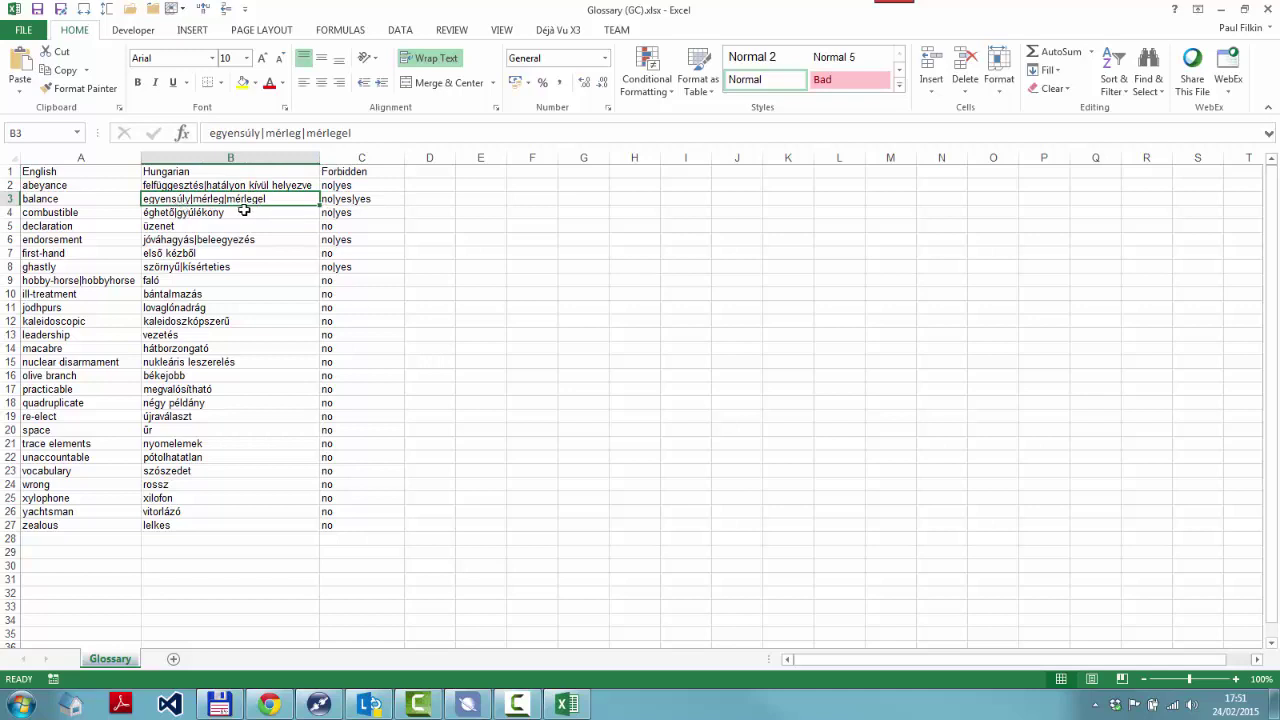
{"action": "left_click", "coordinate": [338, 214]}
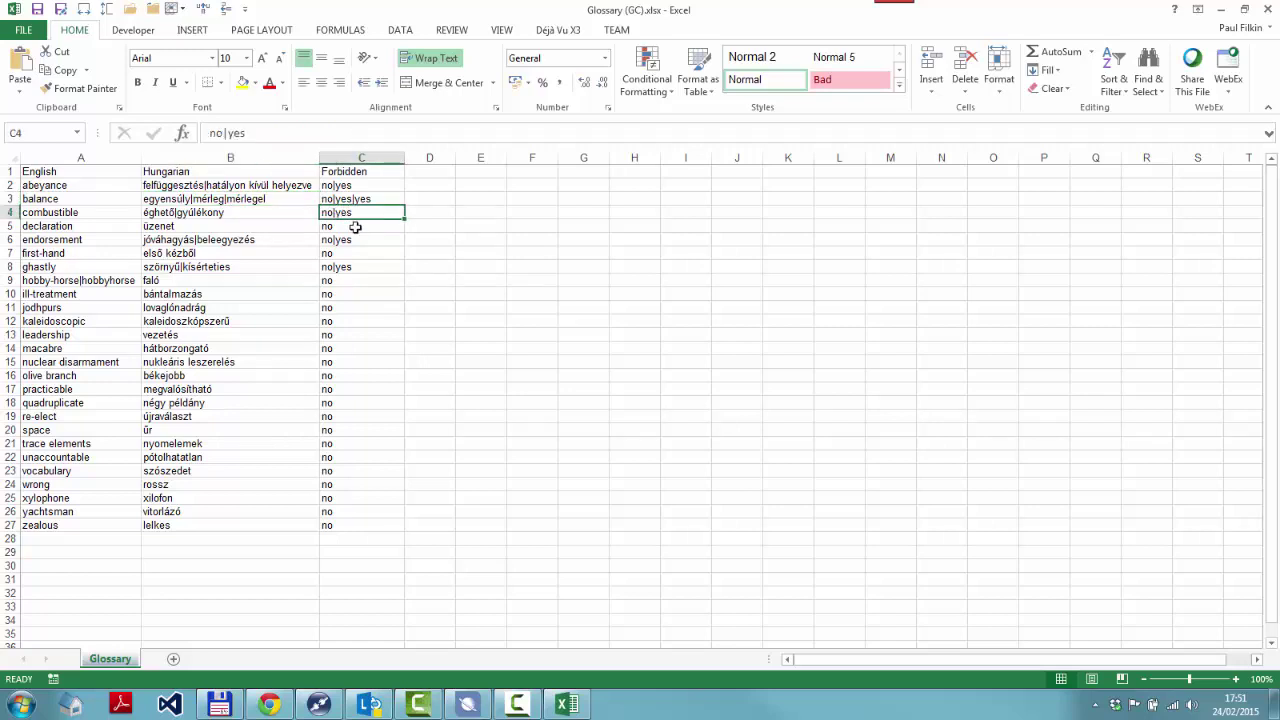
{"action": "key", "text": "Down"}
{"action": "key", "text": "Down"}
{"action": "left_click", "coordinate": [357, 269]}
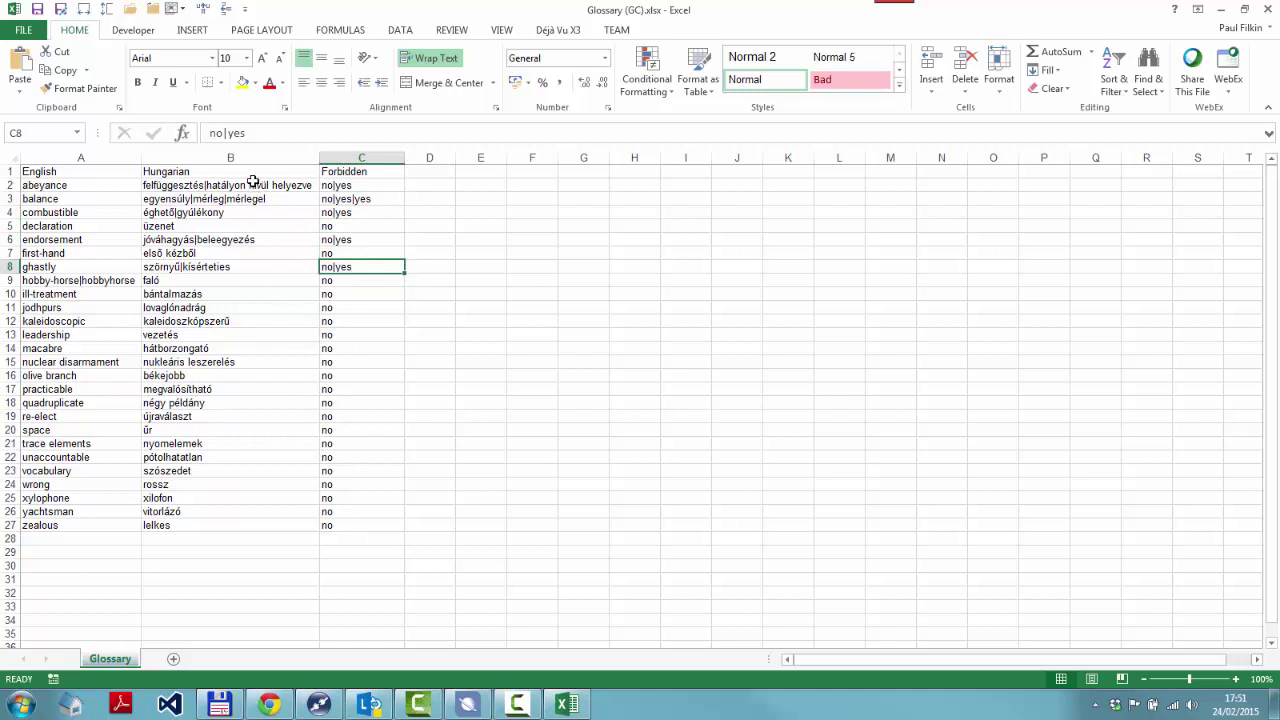
{"action": "left_click", "coordinate": [1268, 9]}
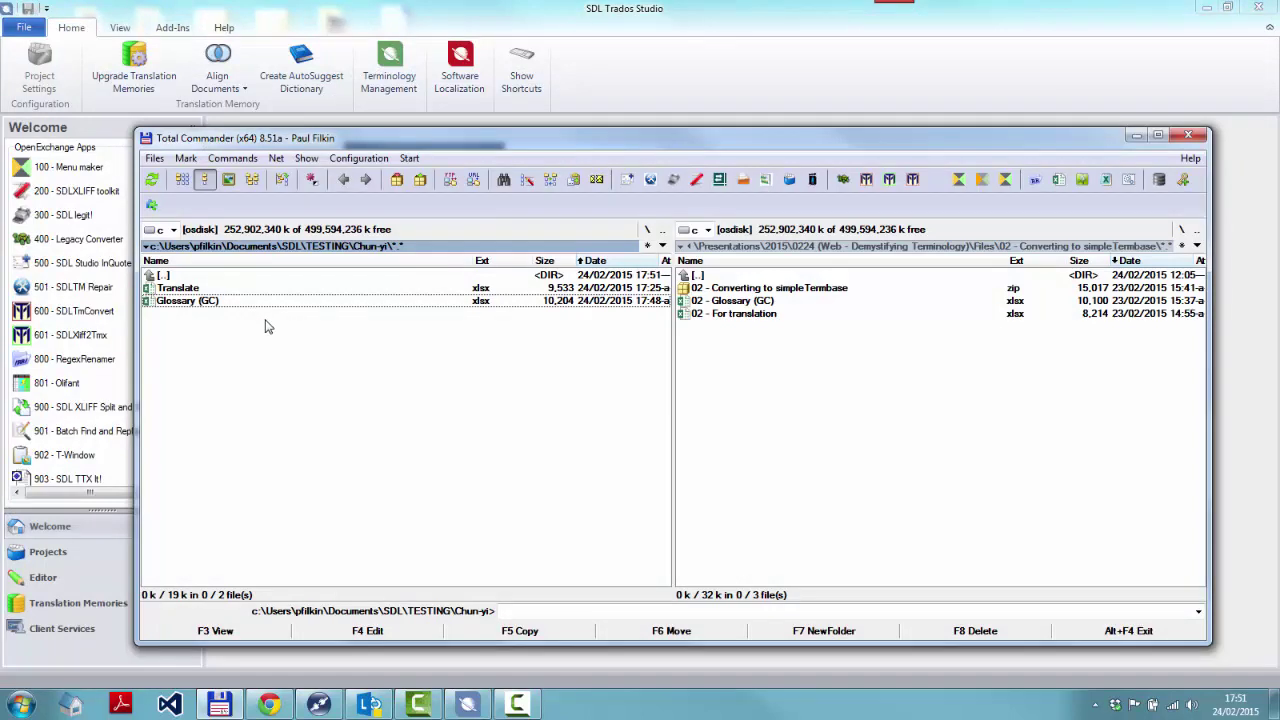
Launch the Glossary Converter and delete the forbidden field definition from its predefined fields in the settings.
{"action": "left_click", "coordinate": [719, 180]}
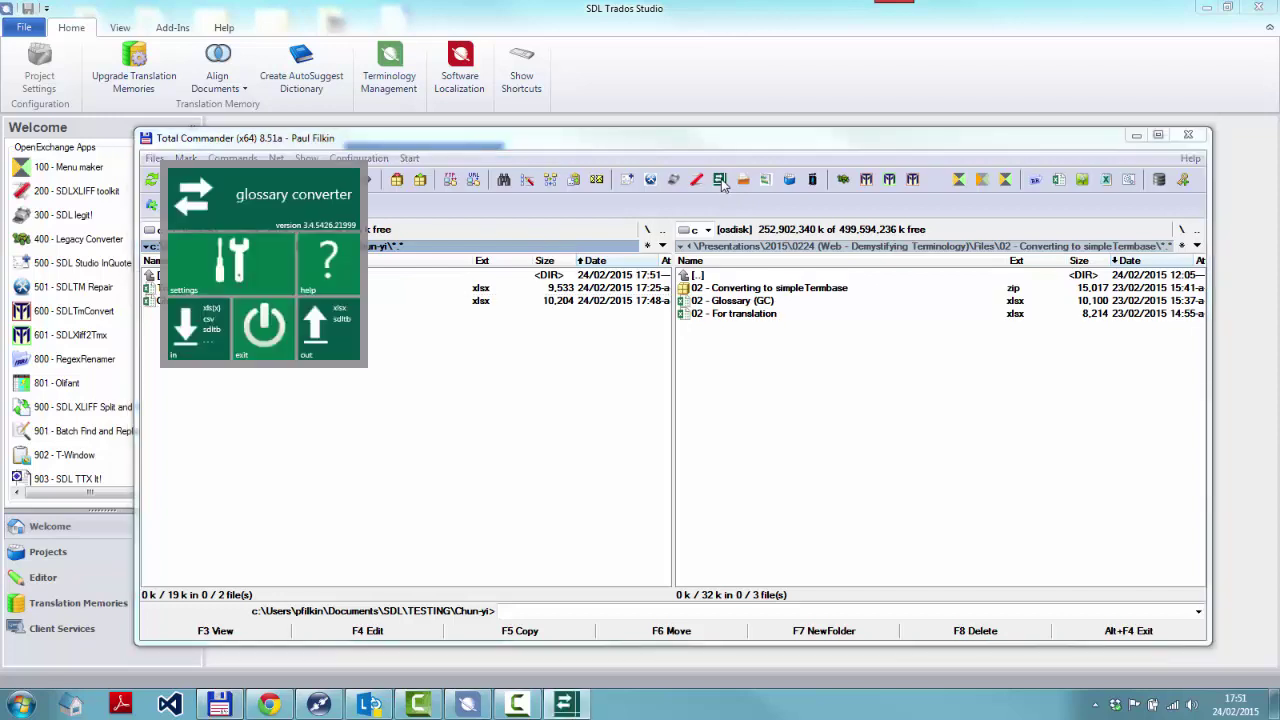
{"action": "left_click", "coordinate": [195, 268]}
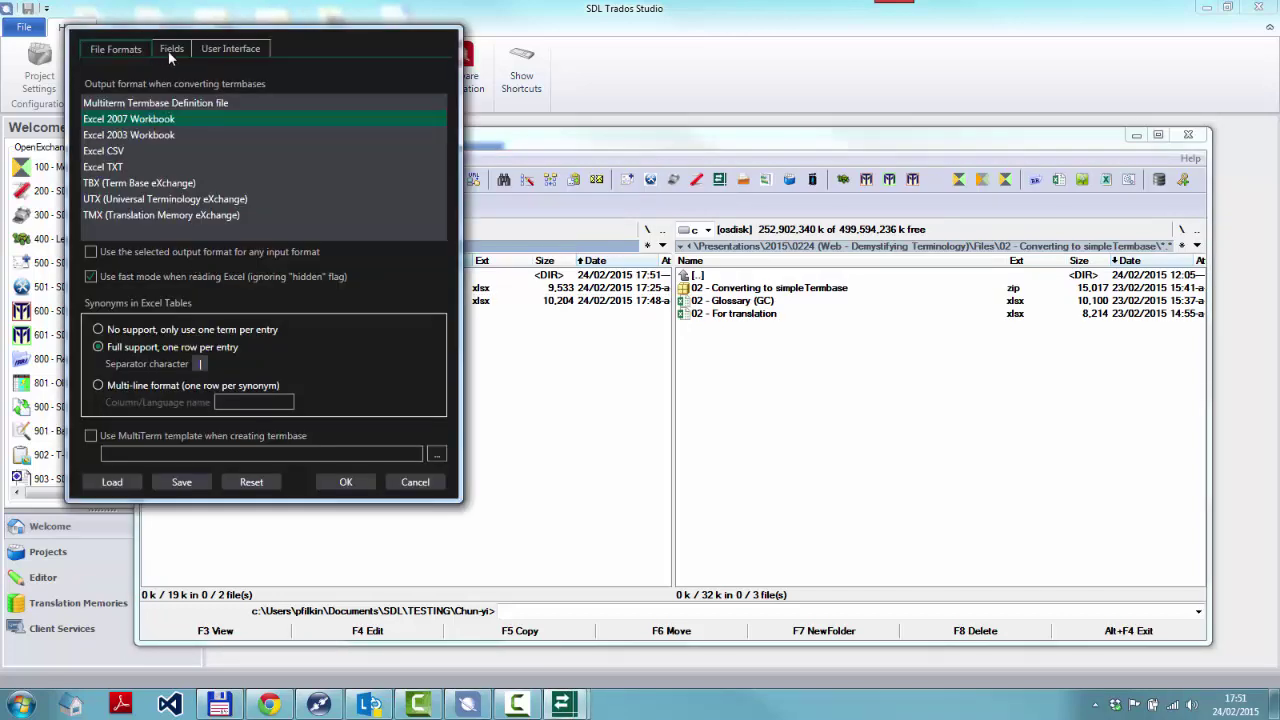
{"action": "left_click", "coordinate": [171, 49]}
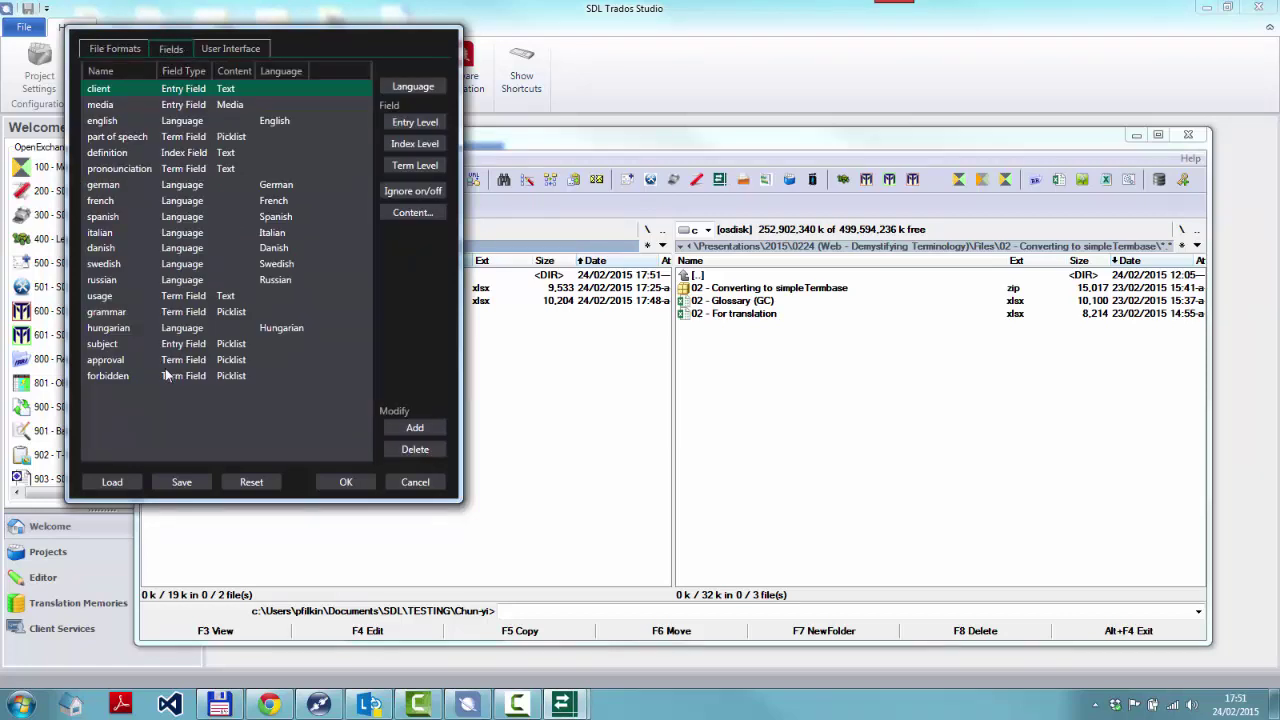
{"action": "left_click", "coordinate": [414, 452]}
{"action": "left_click", "coordinate": [345, 482]}
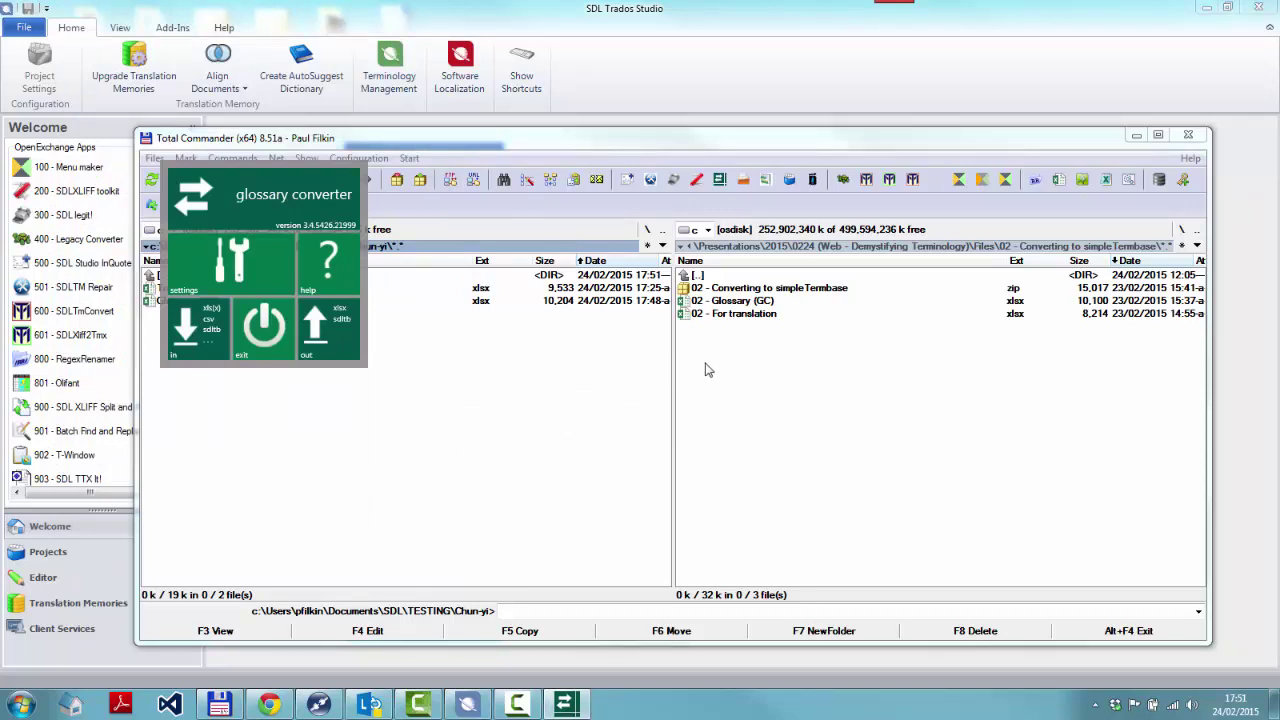
Load Glossary (GC).xlsx into the Glossary Converter and define the Forbidden column as a term-level field.
{"action": "left_click", "coordinate": [500, 358]}
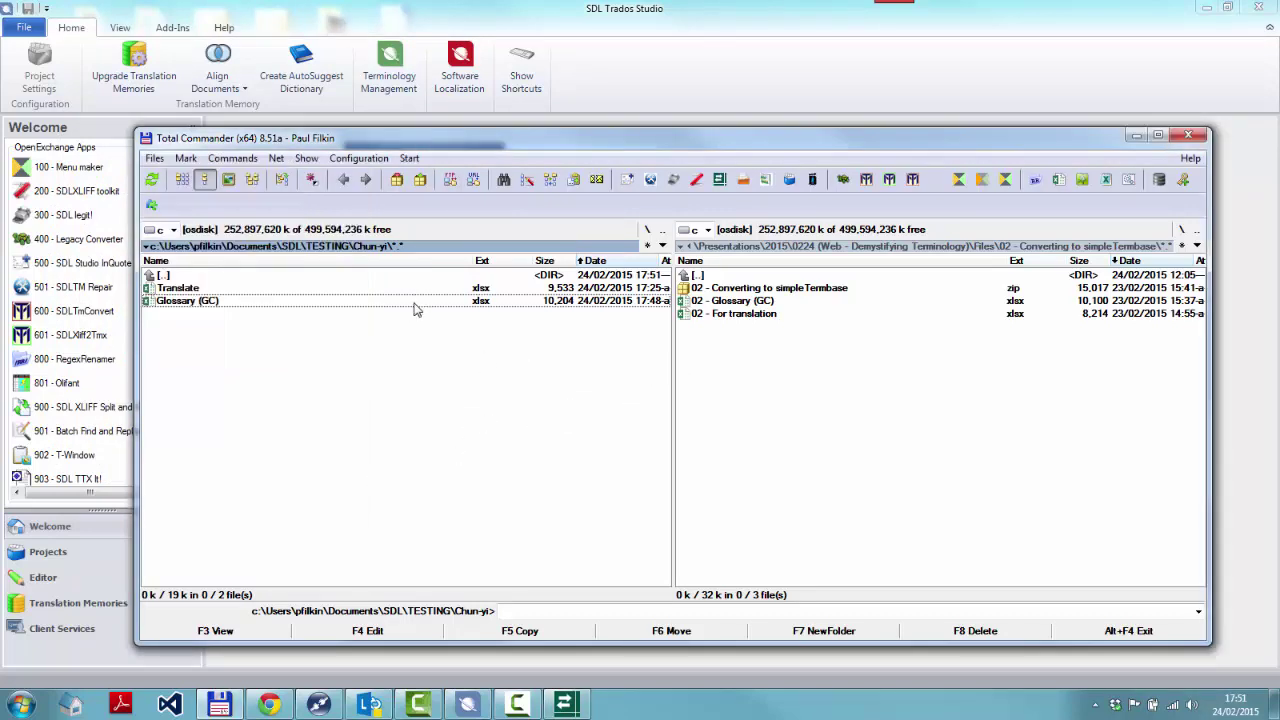
{"action": "left_click_drag", "start_coordinate": [417, 307], "coordinate": [220, 275]}
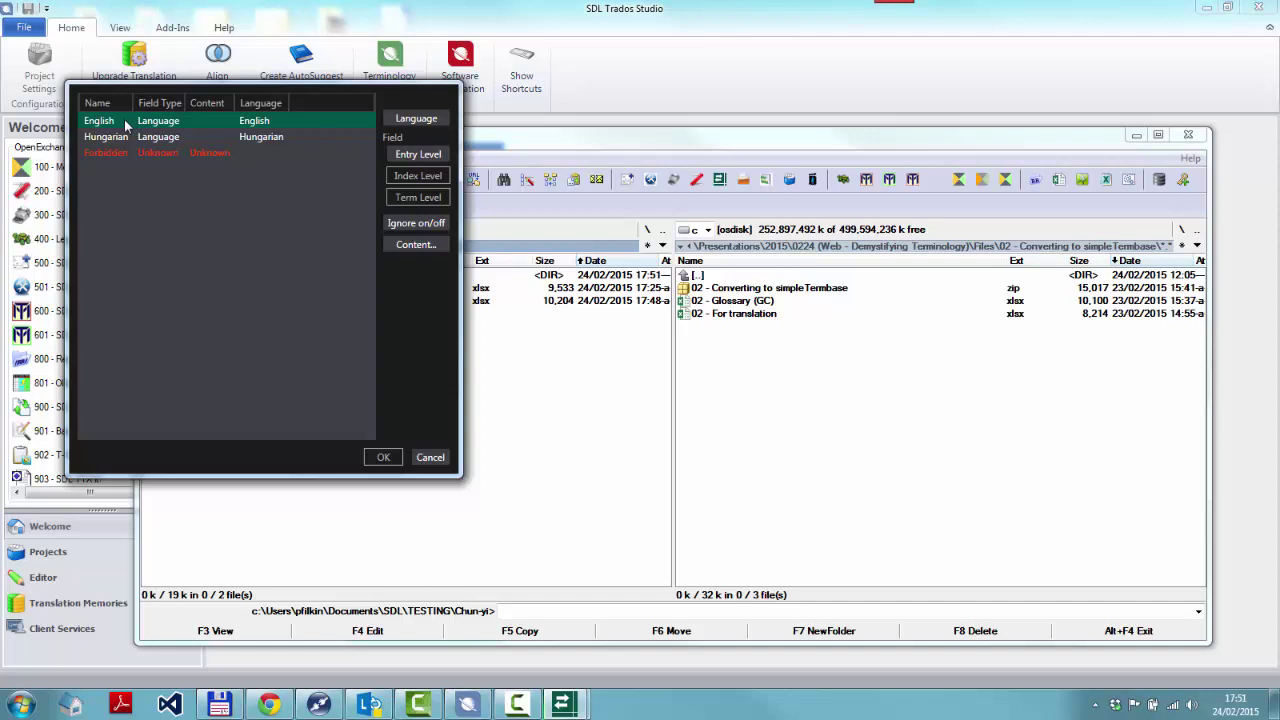
{"action": "left_click", "coordinate": [167, 153]}
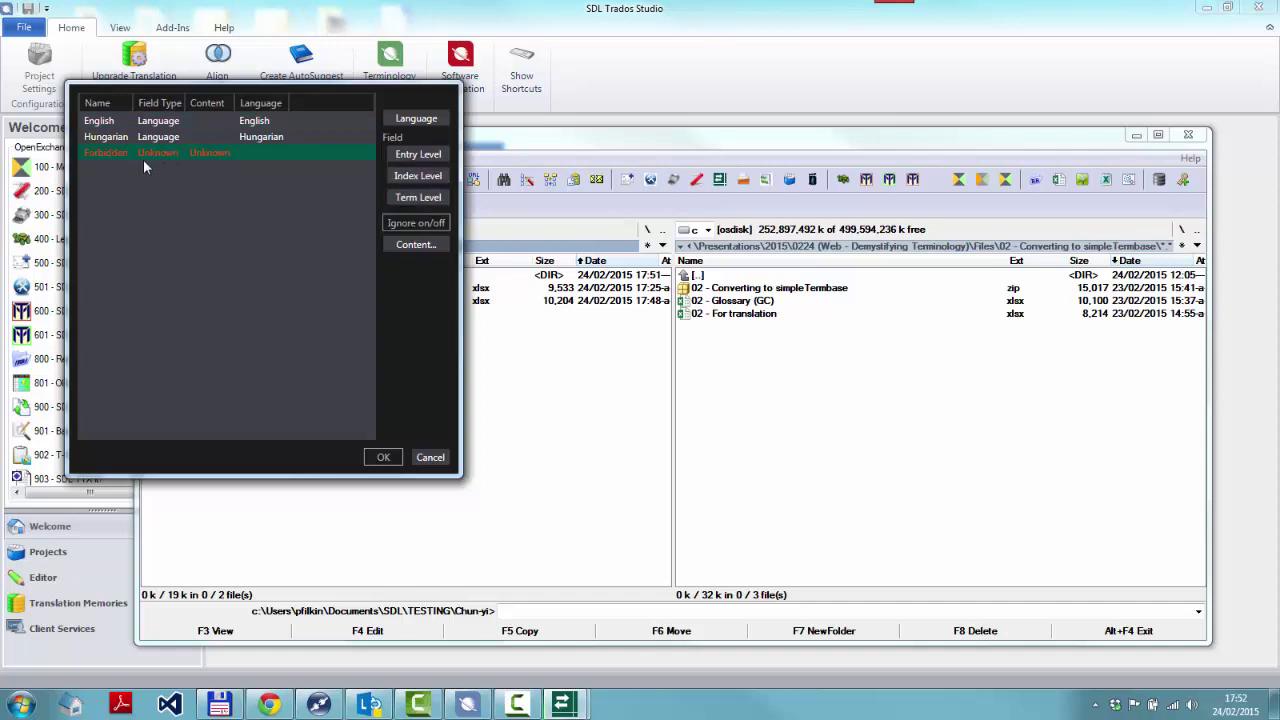
{"action": "left_click", "coordinate": [400, 199]}
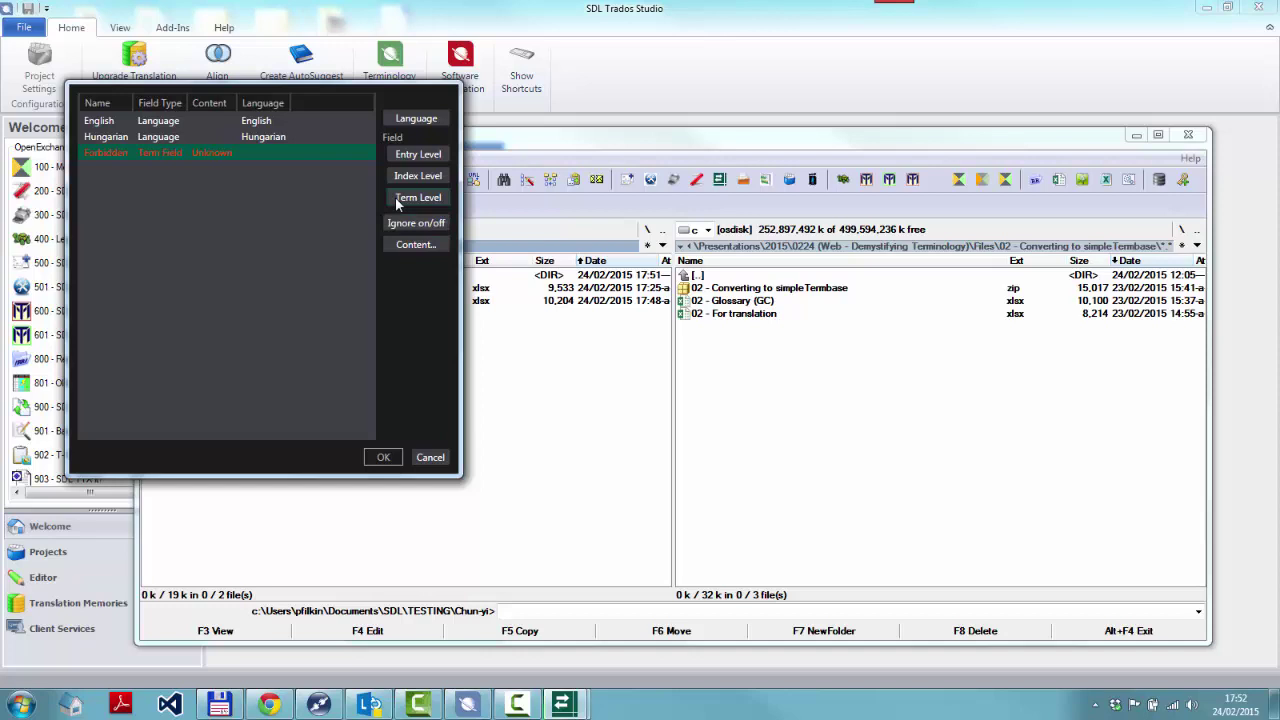
Set the Forbidden field's content type to Picklist and enter its allowed values, including no.
{"action": "double_click", "coordinate": [218, 157]}
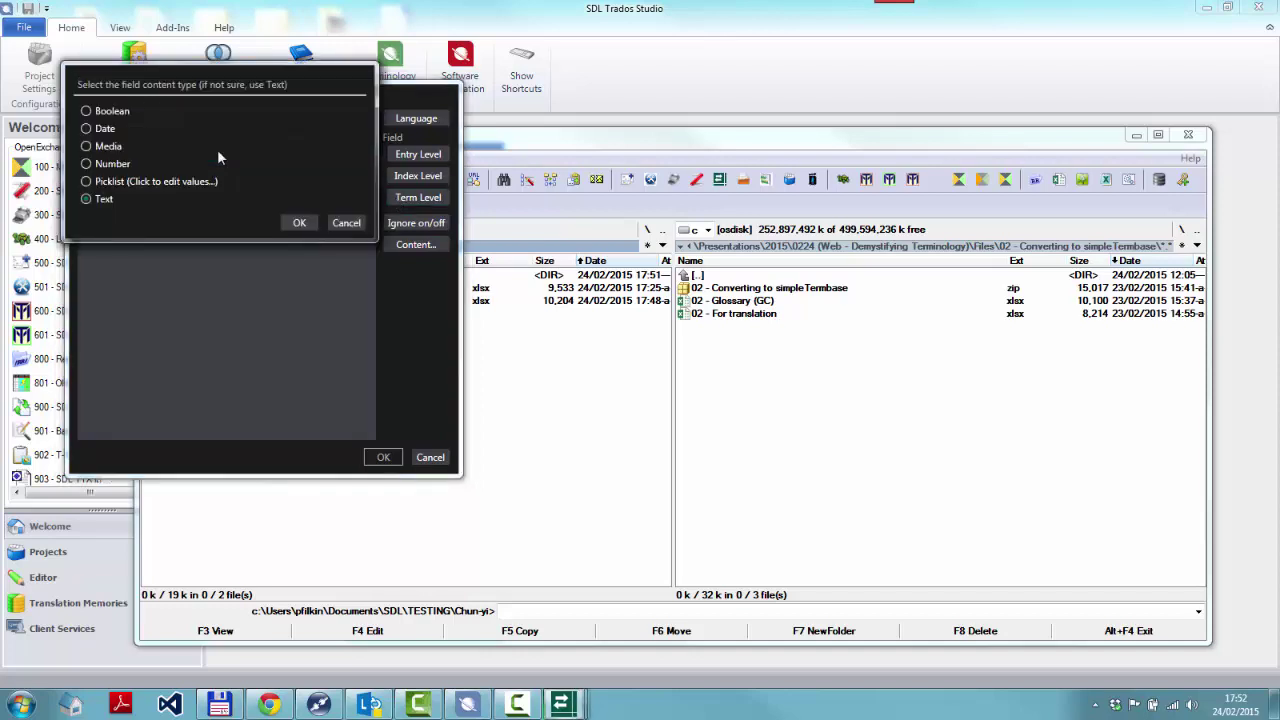
{"action": "left_click", "coordinate": [90, 178]}
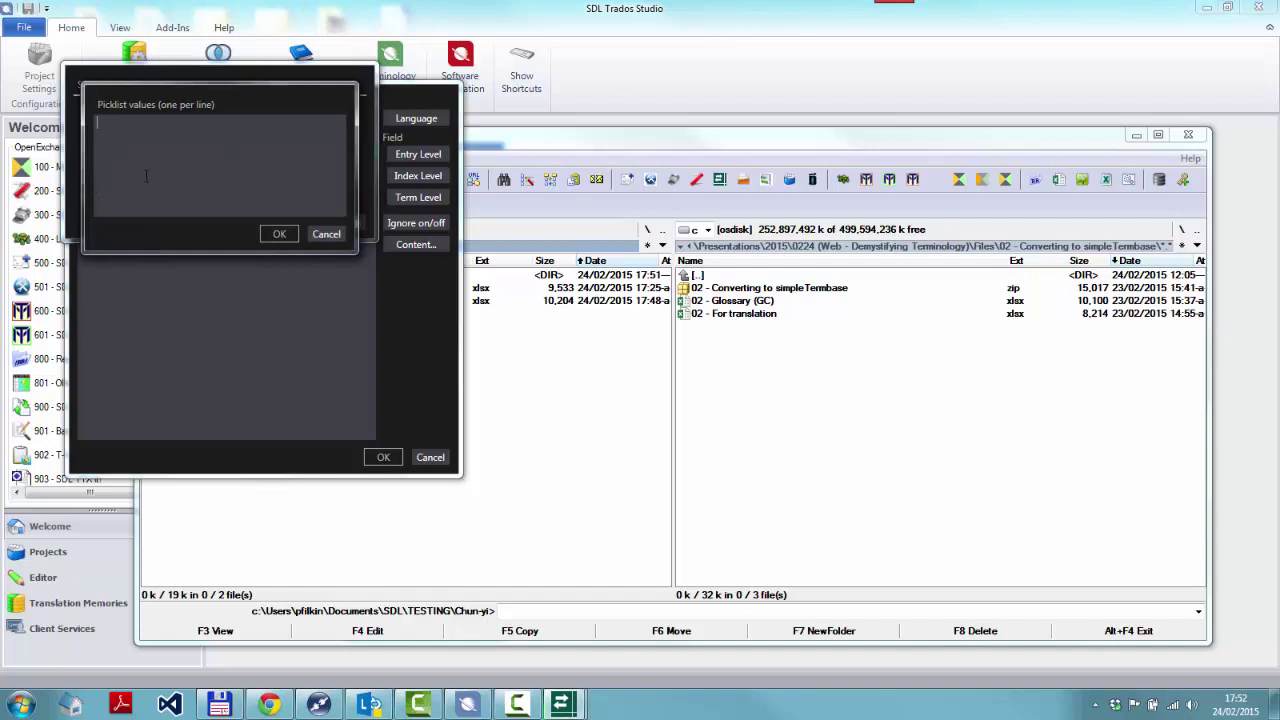
{"action": "type", "text": "no"}
{"action": "left_click", "coordinate": [280, 234]}
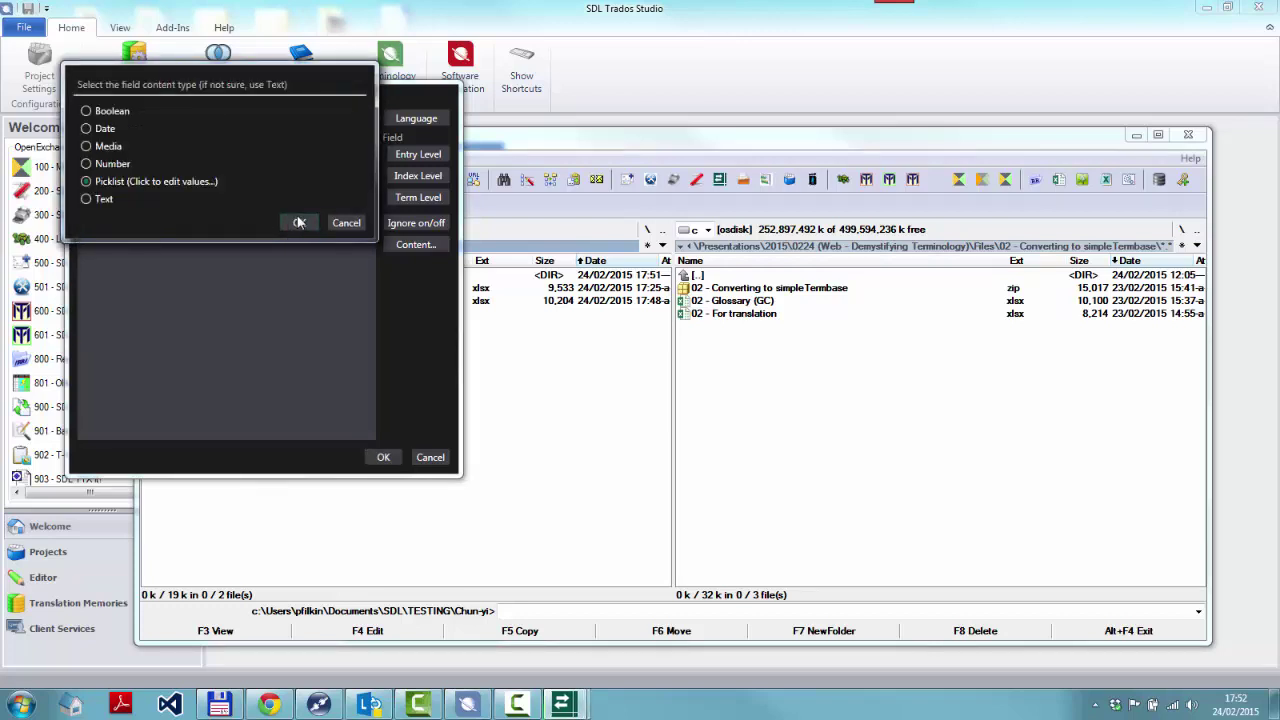
{"action": "left_click", "coordinate": [298, 221]}
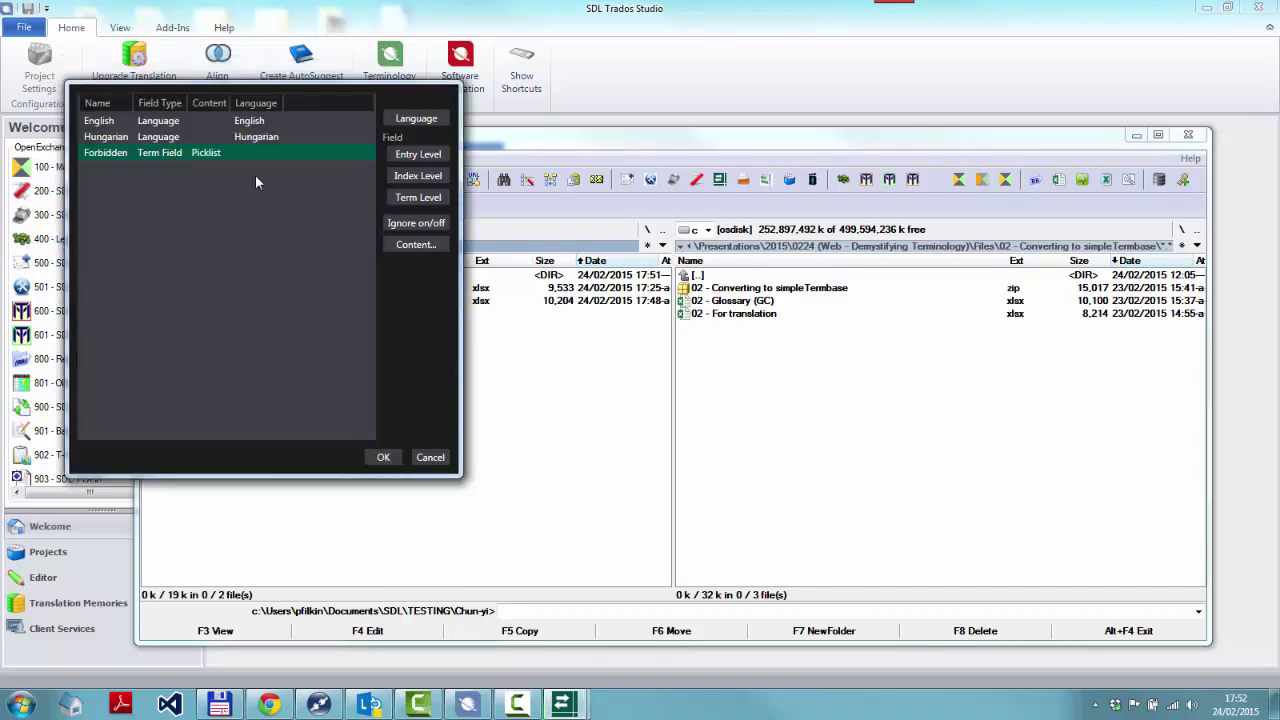
Convert the glossary to a termbase with these field definitions, exit the converter, and locate the resulting sdltb file and Translate.xlsx.
{"action": "left_click", "coordinate": [383, 457]}
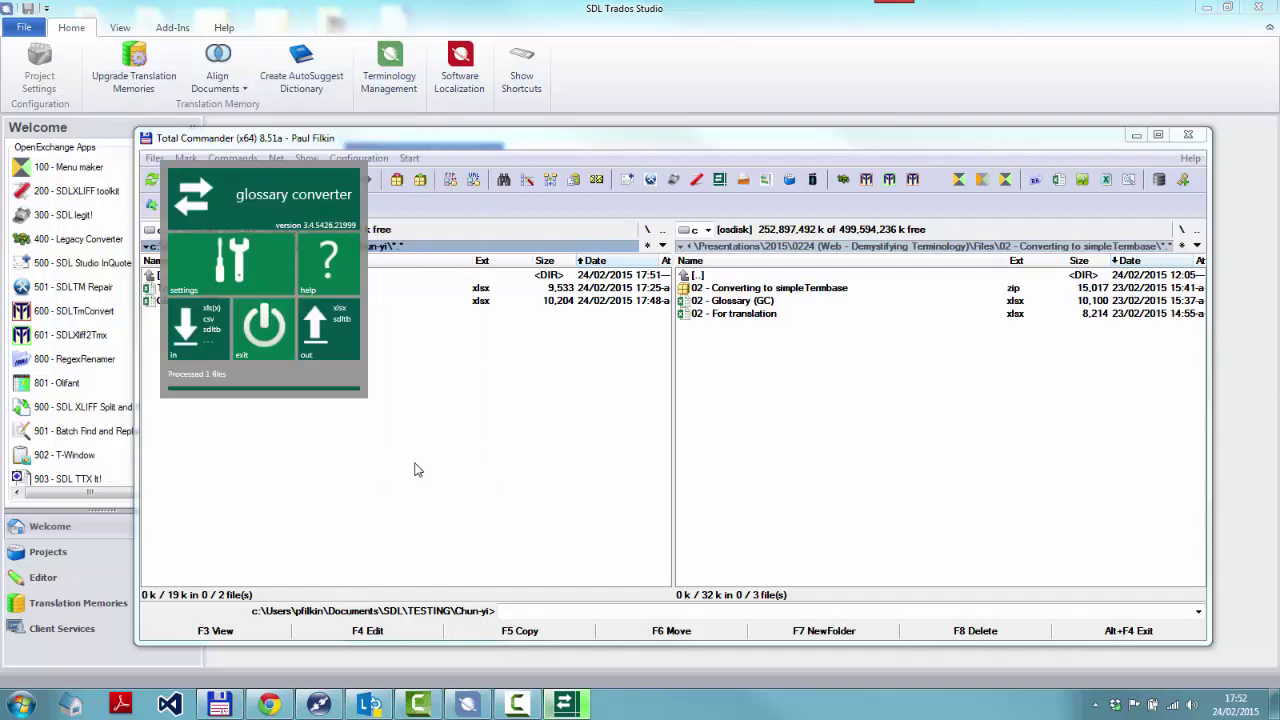
{"action": "left_click", "coordinate": [262, 328]}
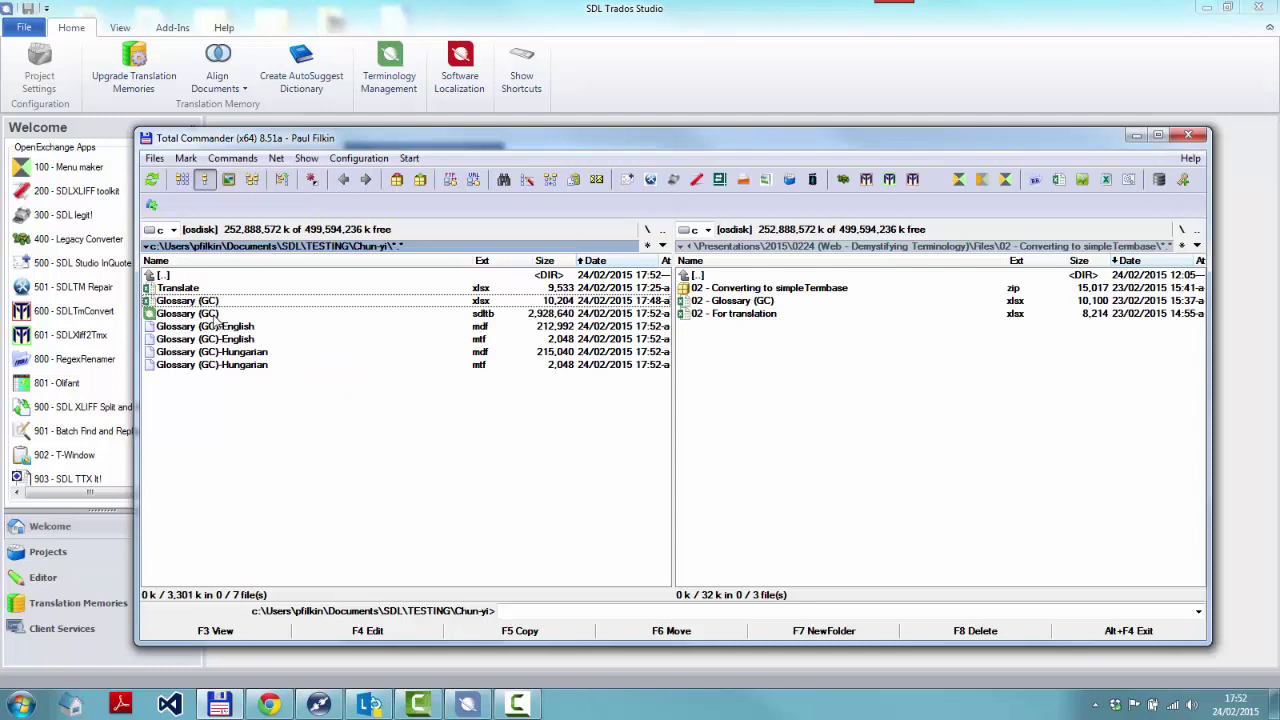
{"action": "left_click", "coordinate": [215, 314]}
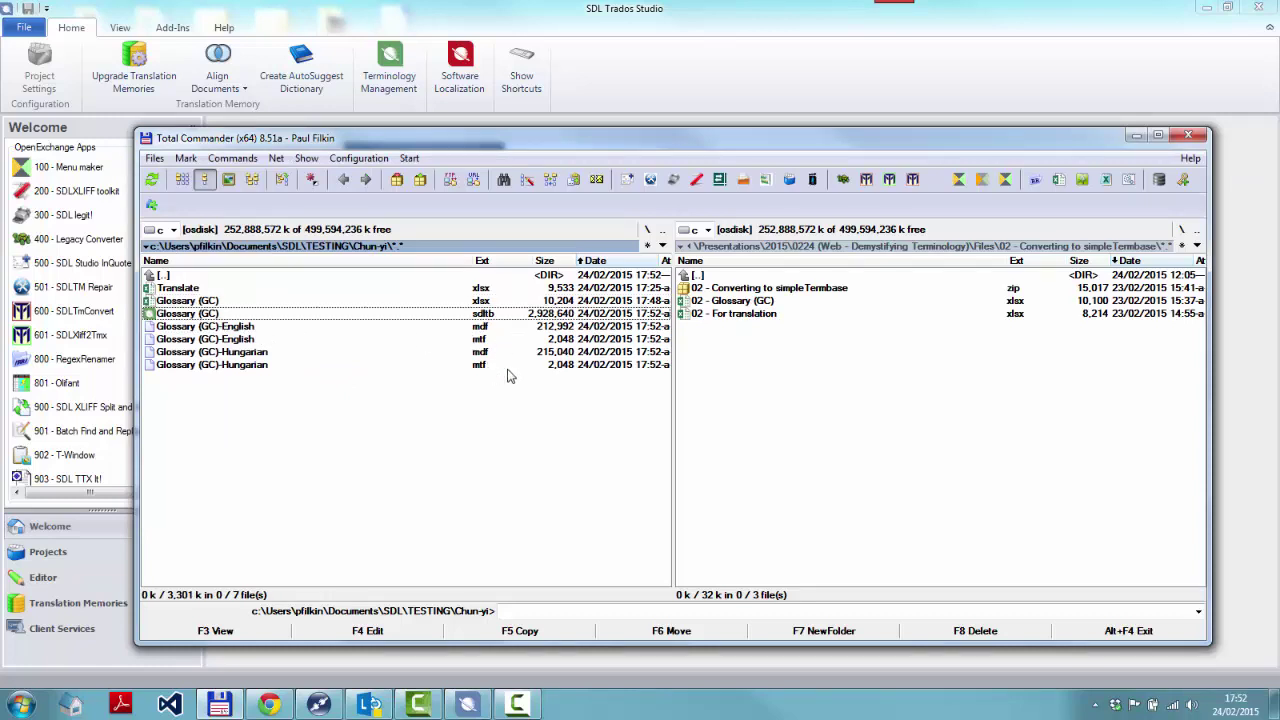
{"action": "left_click", "coordinate": [204, 290]}
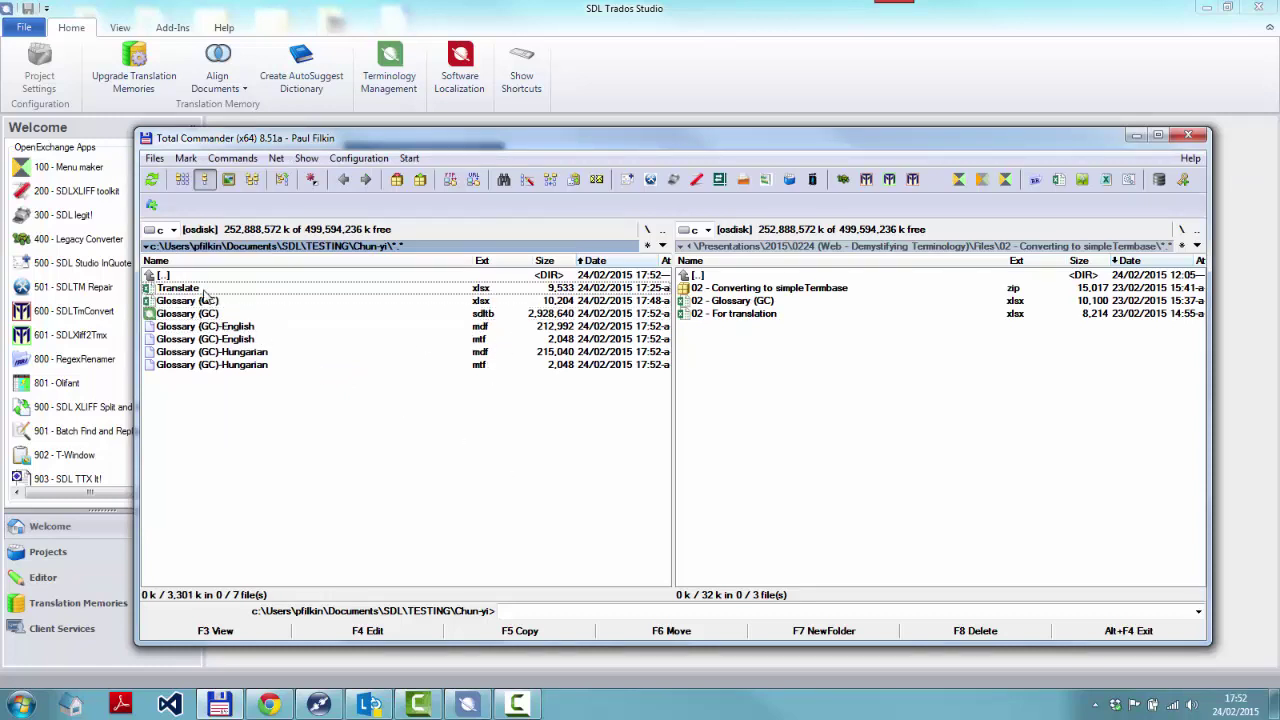
In SDL Trados Studio, start a new project from the Demystifying Terminology template and name it after the folder holding the files.
{"action": "left_click", "coordinate": [703, 84]}
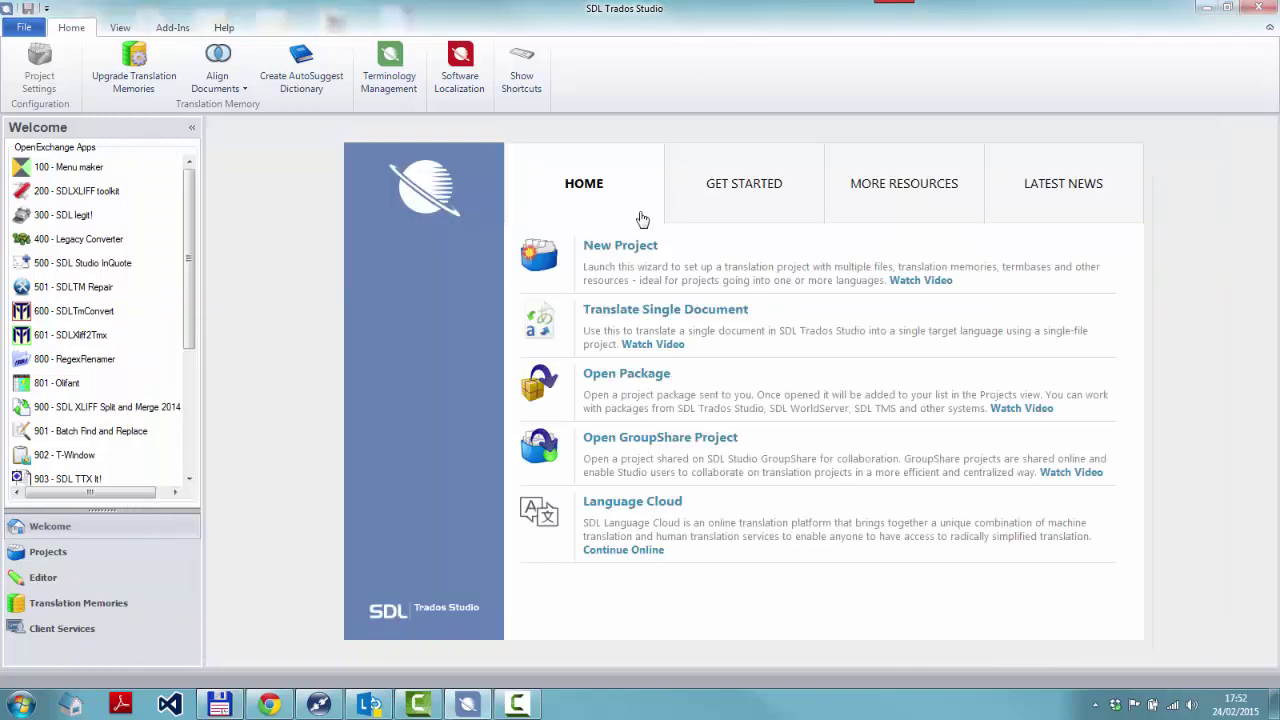
{"action": "left_click", "coordinate": [628, 245]}
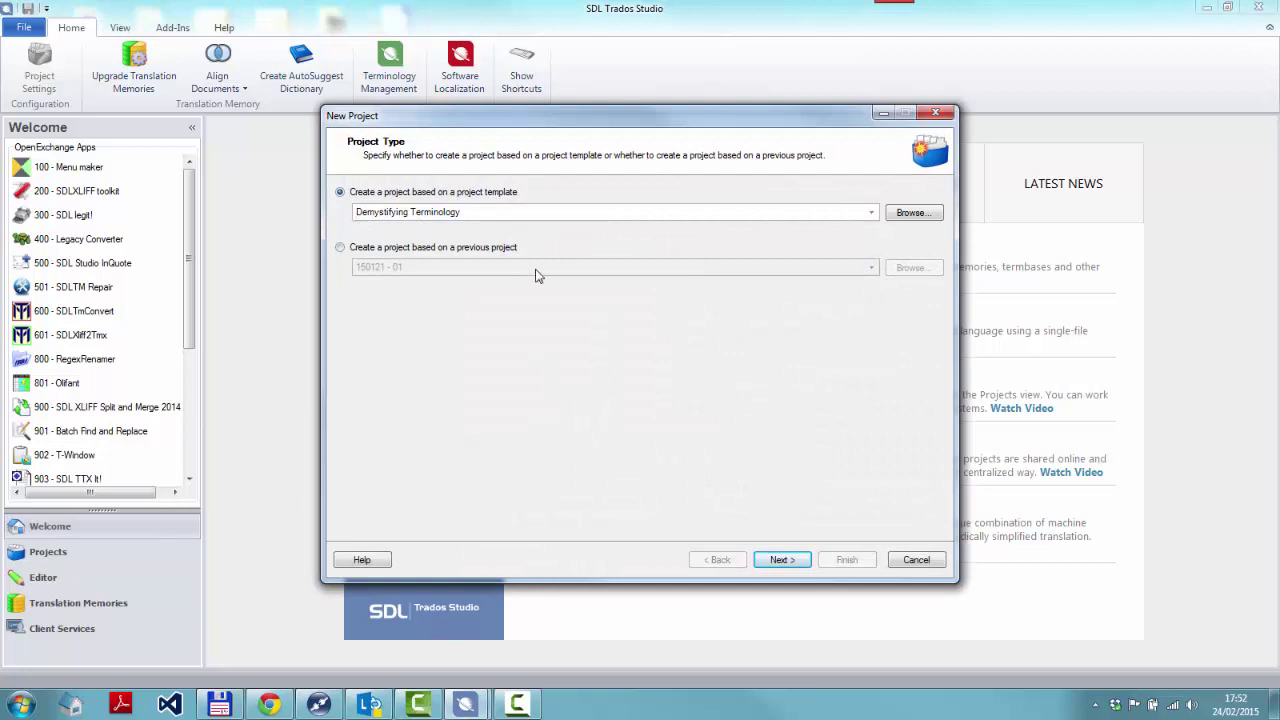
{"action": "left_click", "coordinate": [783, 559]}
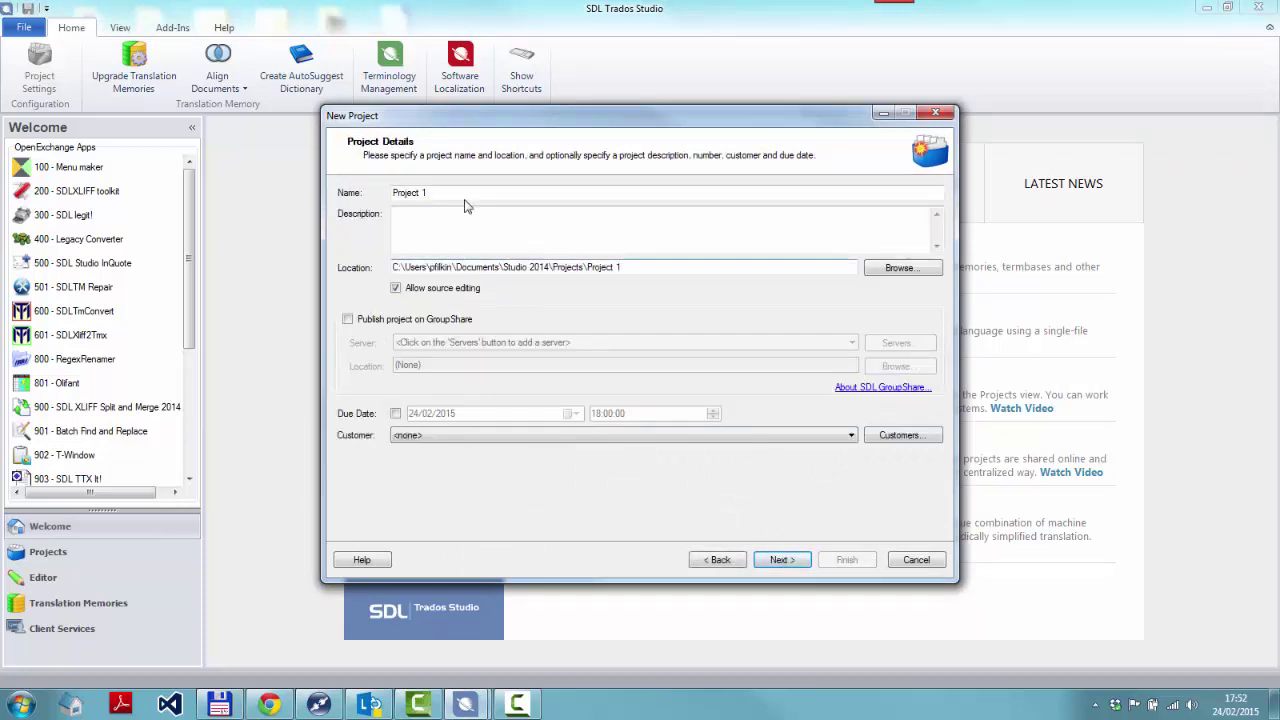
{"action": "left_click_drag", "start_coordinate": [436, 193], "coordinate": [365, 194]}
{"action": "type", "text": "Chun-yi"}
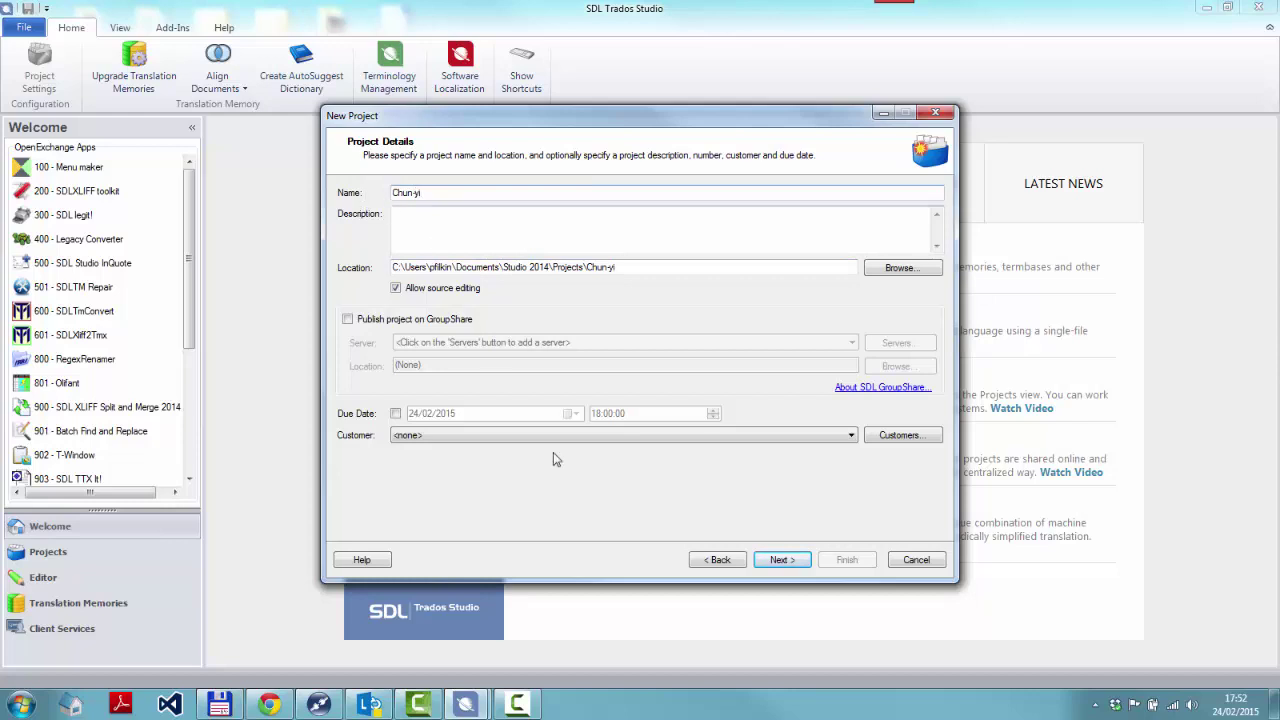
{"action": "left_click", "coordinate": [782, 560]}
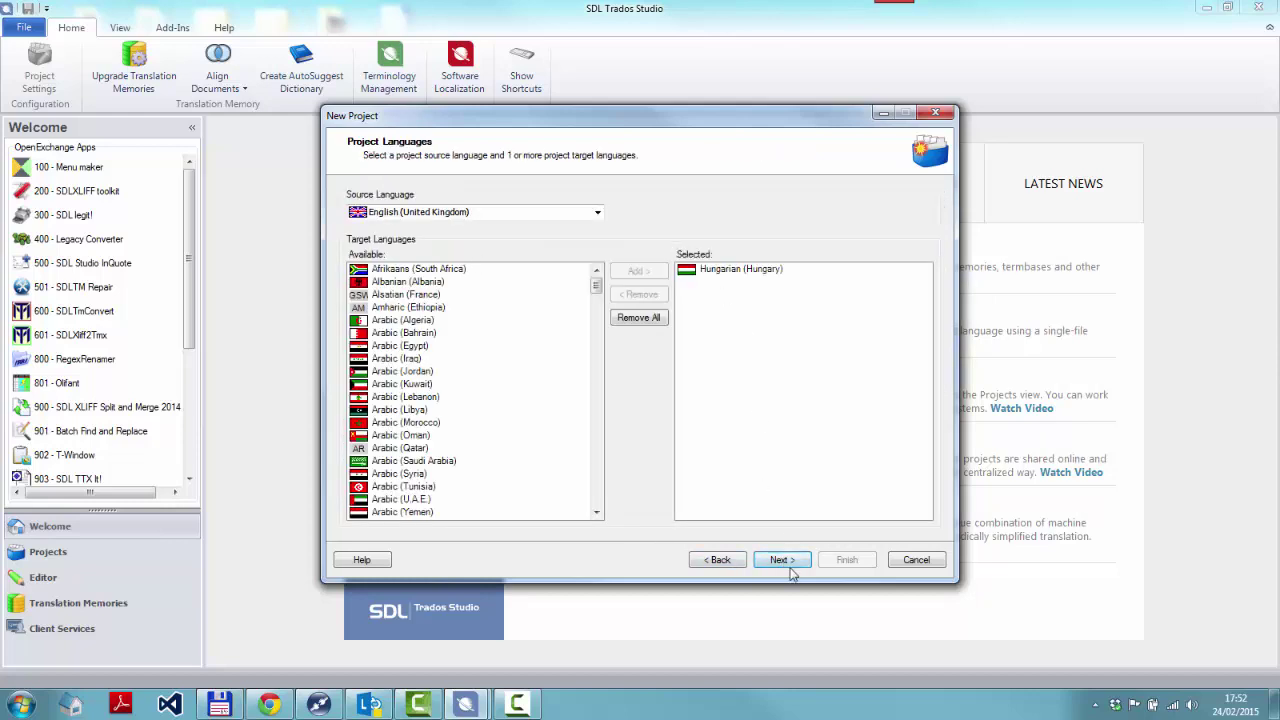
Accept English (United Kingdom) to Hungarian (Hungary) as the project languages and add Translate.xlsx as the project file.
{"action": "left_click", "coordinate": [789, 564]}
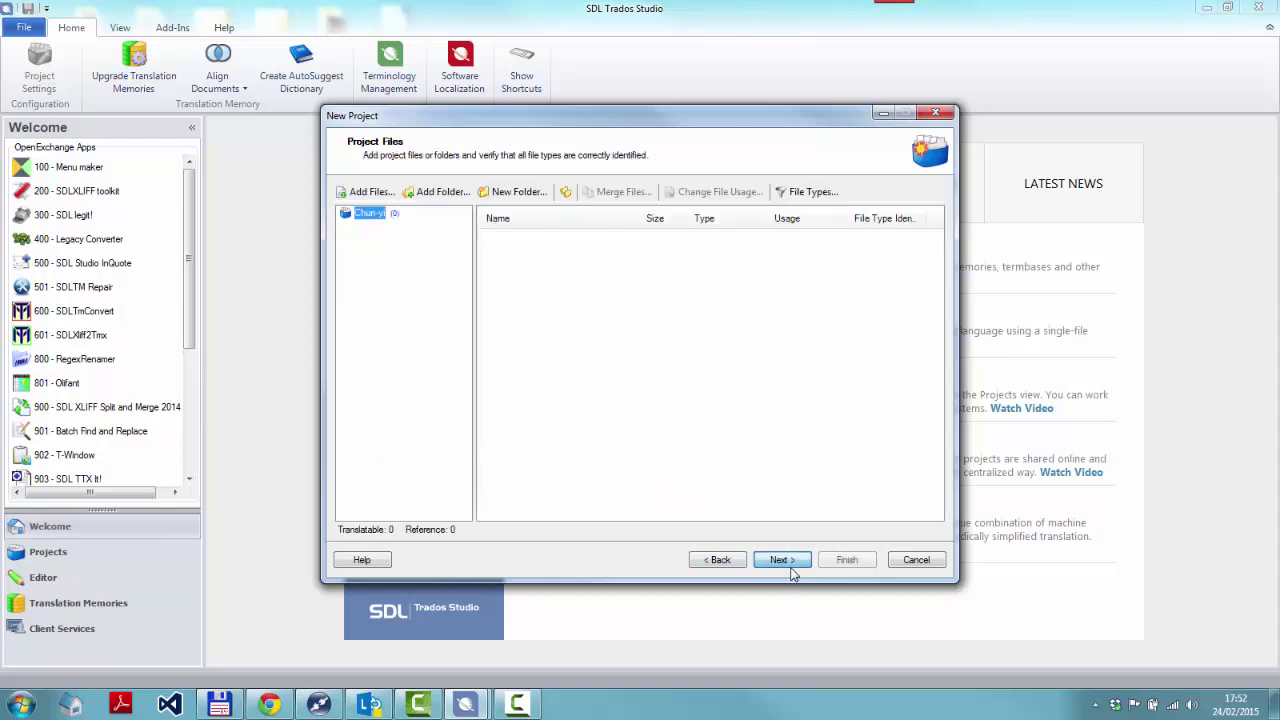
{"action": "left_click", "coordinate": [369, 192]}
{"action": "left_click", "coordinate": [520, 340]}
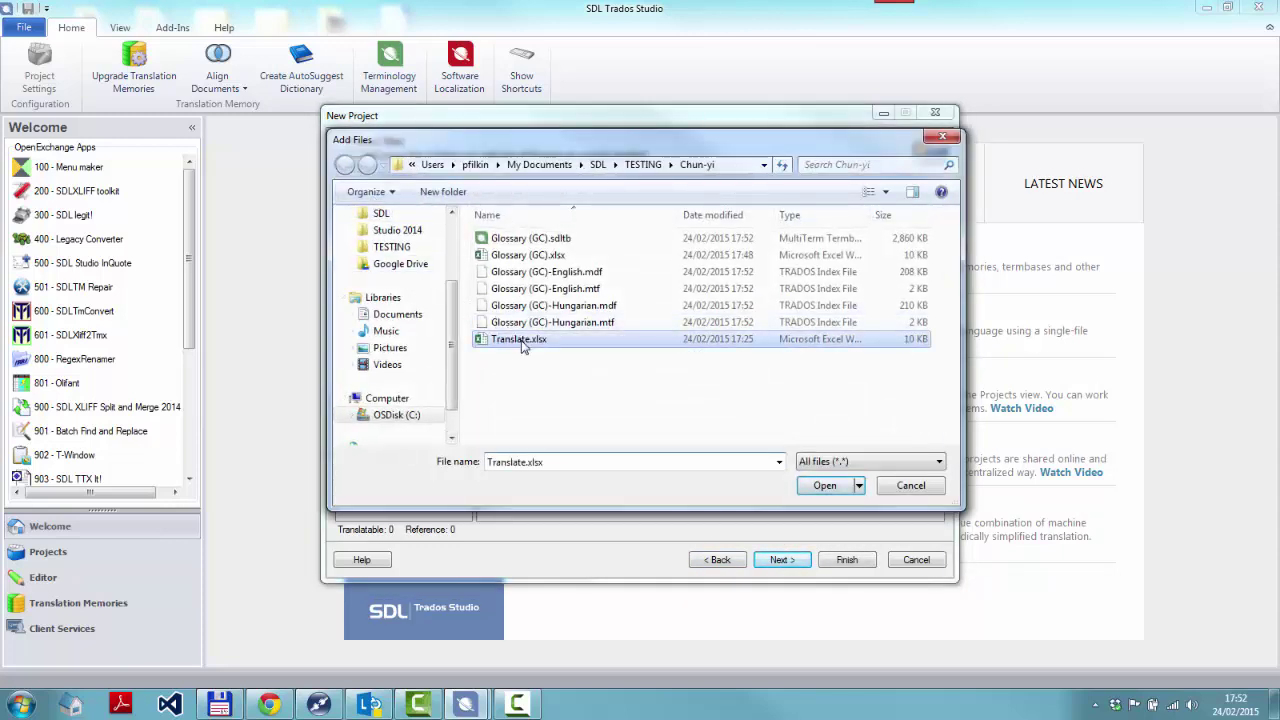
{"action": "left_click", "coordinate": [826, 487]}
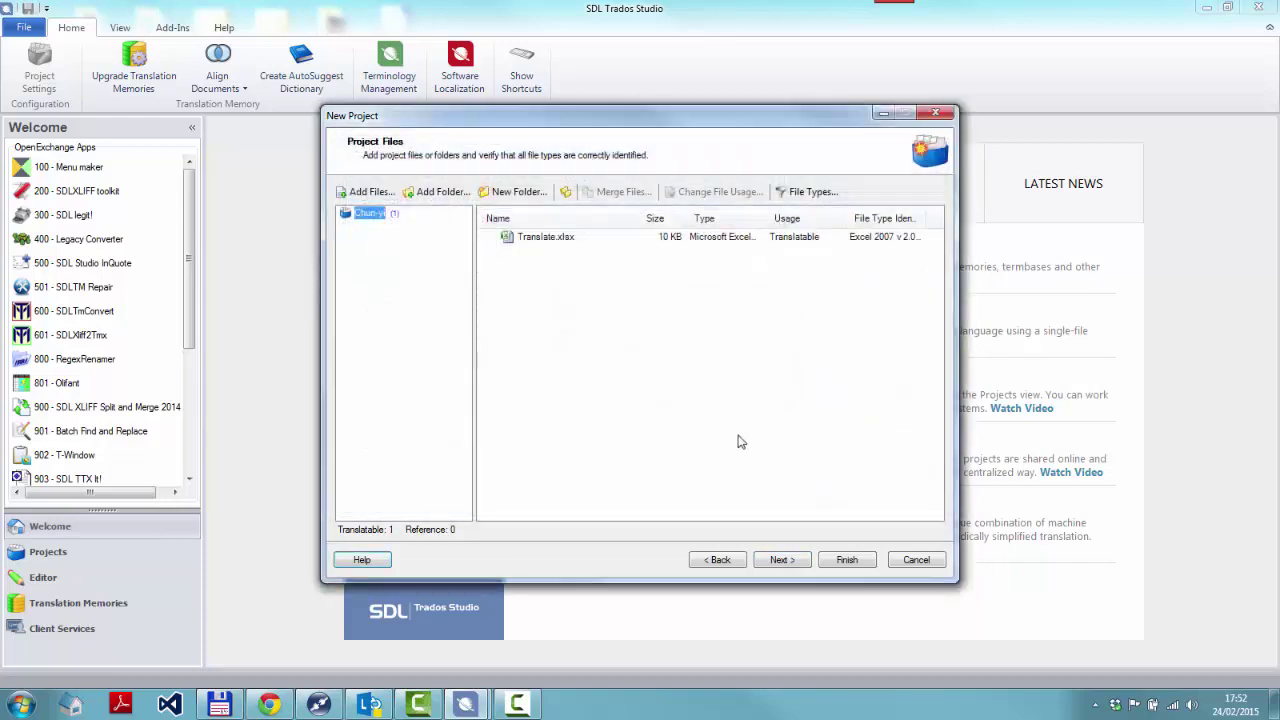
{"action": "left_click", "coordinate": [782, 562]}
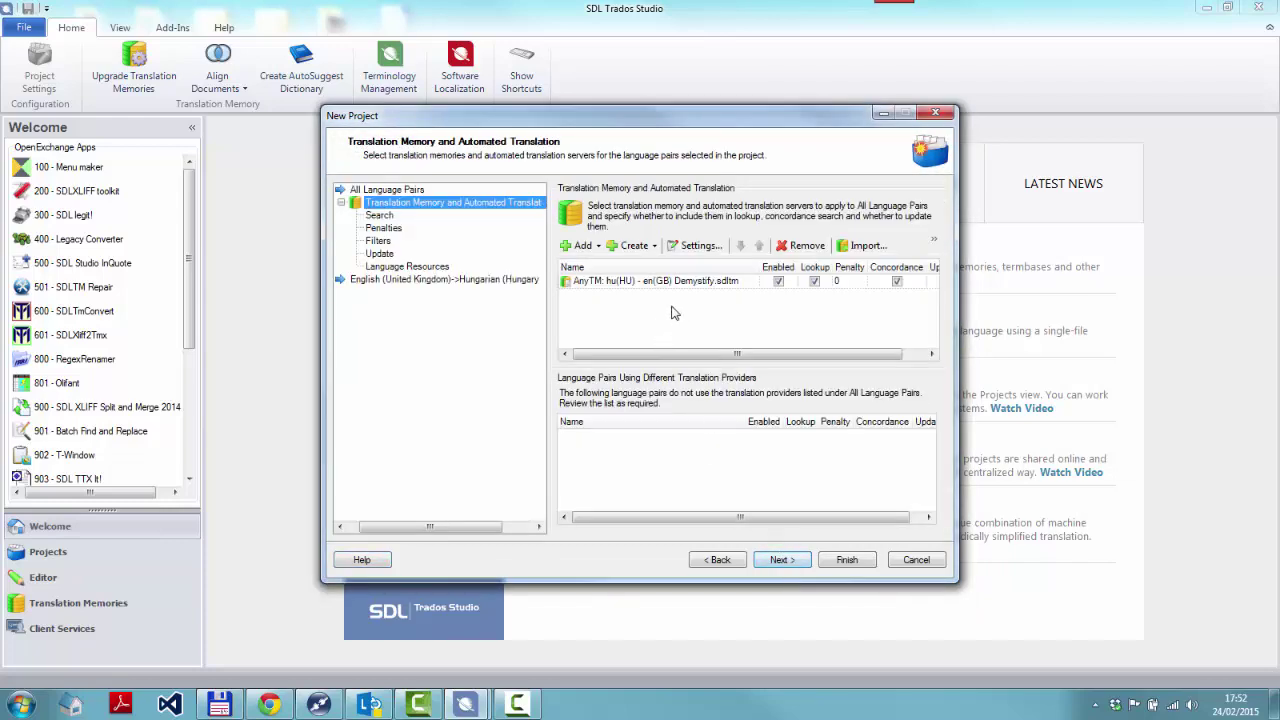
Remove the AnyTM hu(HU) - en(GB) Demystify.sdltm translation memory from the new project's settings.
{"action": "left_click", "coordinate": [731, 283]}
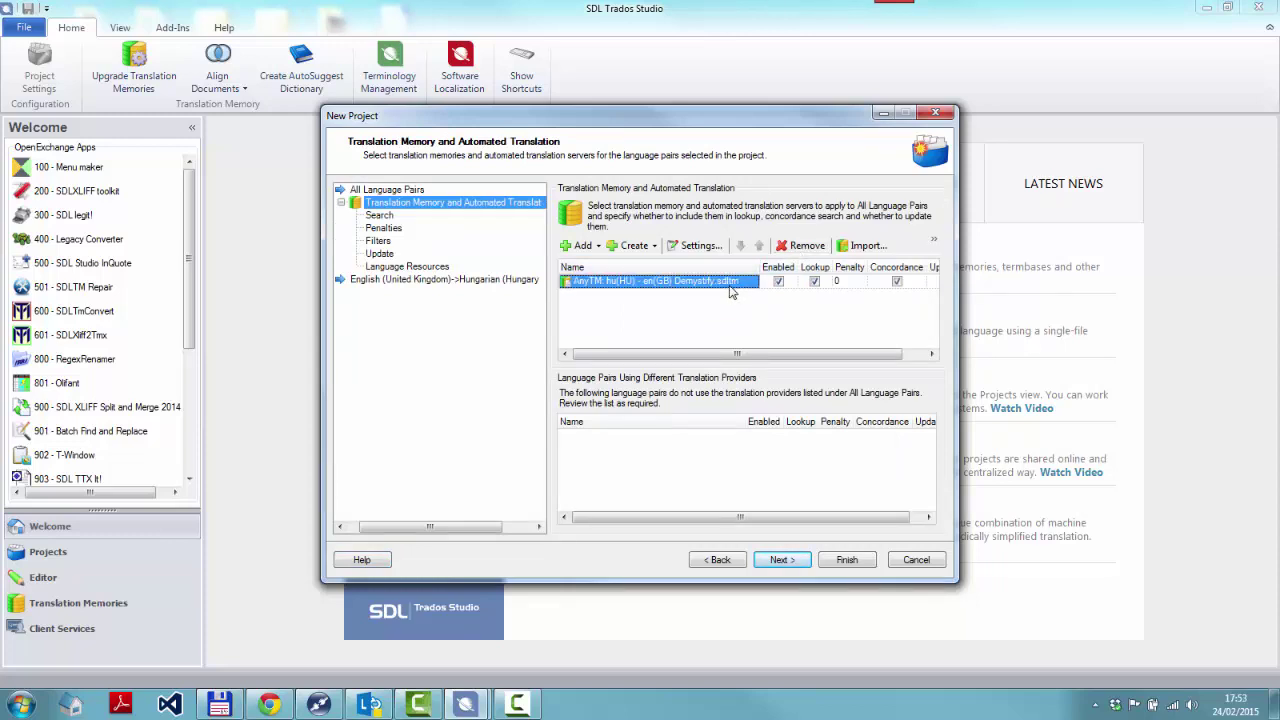
{"action": "left_click", "coordinate": [801, 245]}
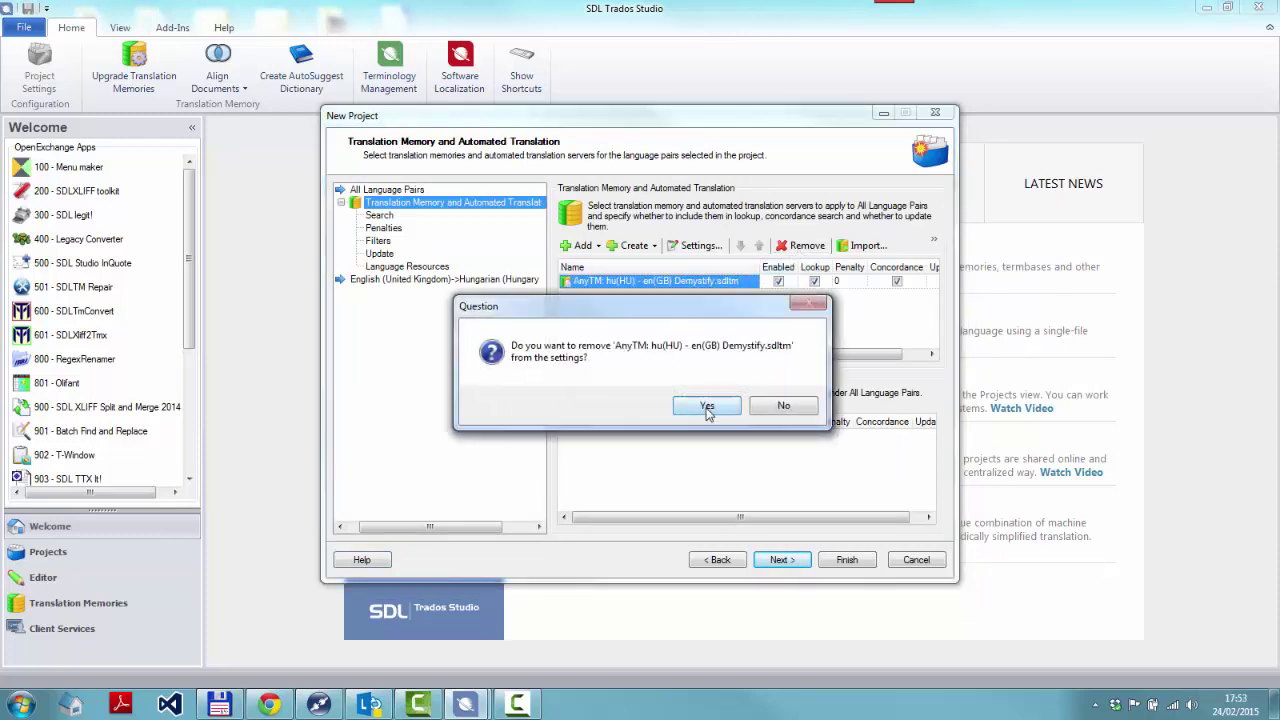
{"action": "left_click", "coordinate": [707, 408]}
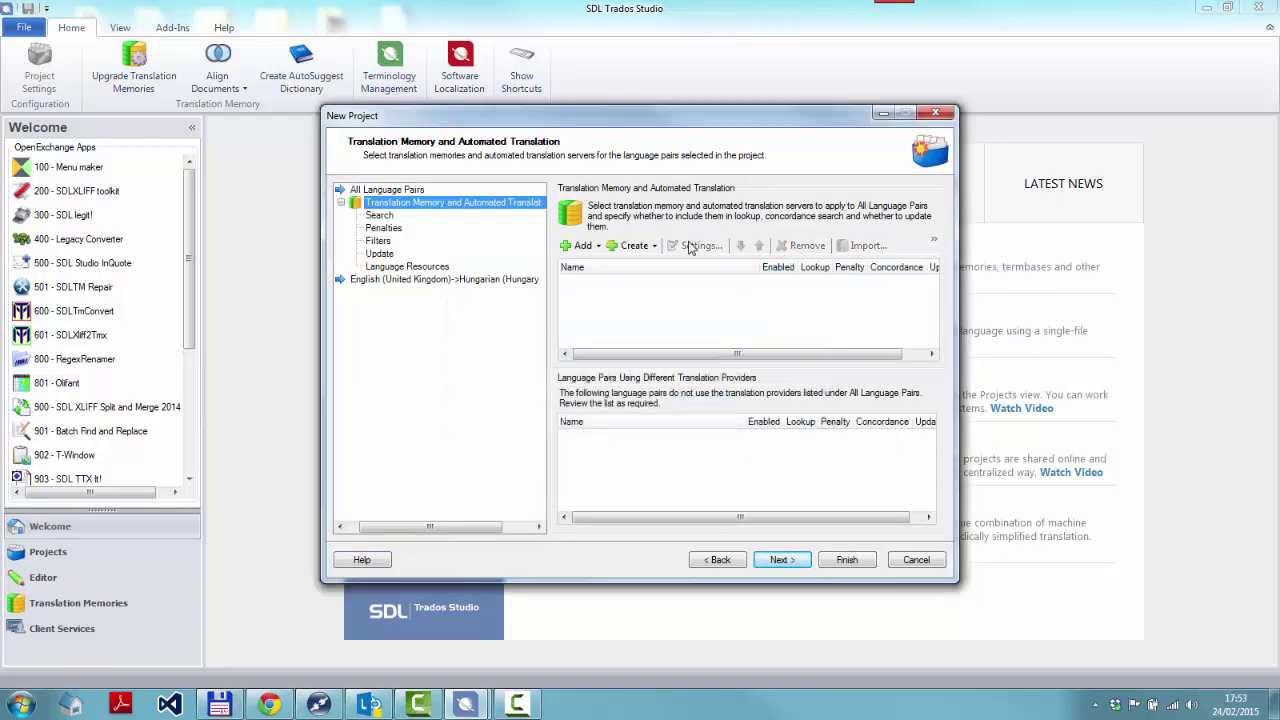
Finish creating the project without a termbase and open its Translate.xlsx file for translation.
{"action": "left_click", "coordinate": [798, 563]}
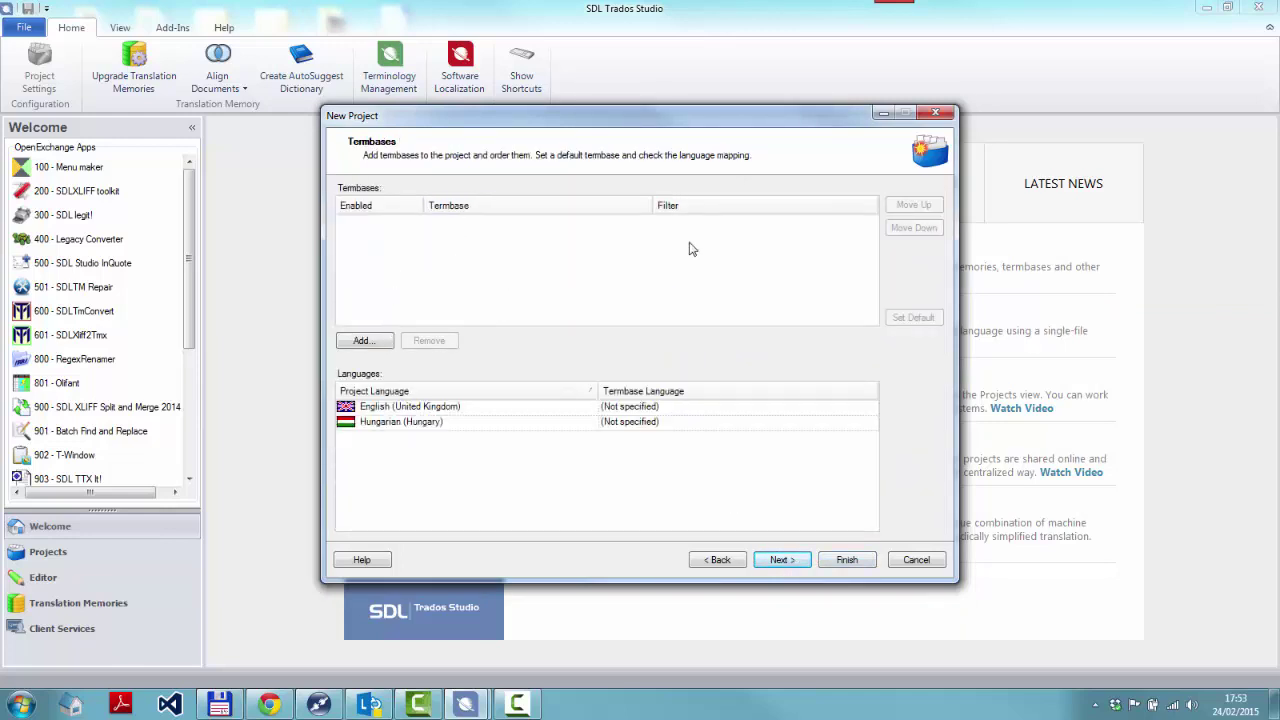
{"action": "left_click", "coordinate": [847, 563]}
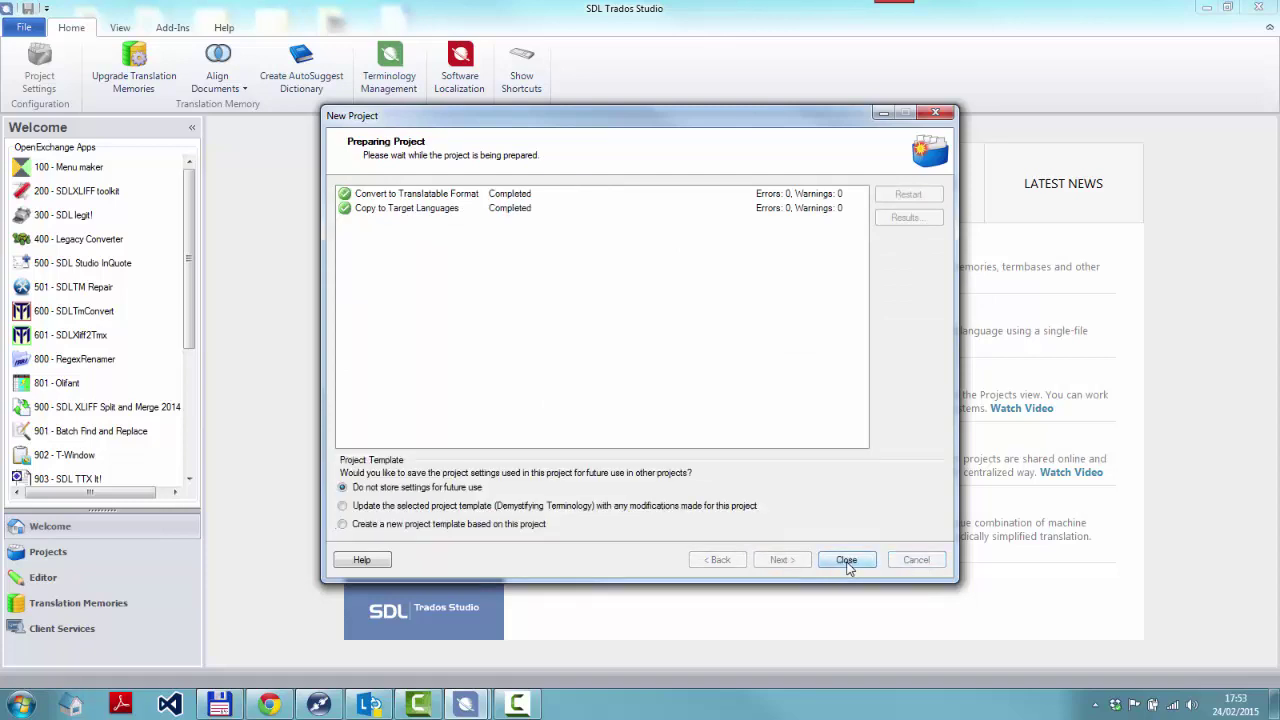
{"action": "left_click", "coordinate": [847, 561]}
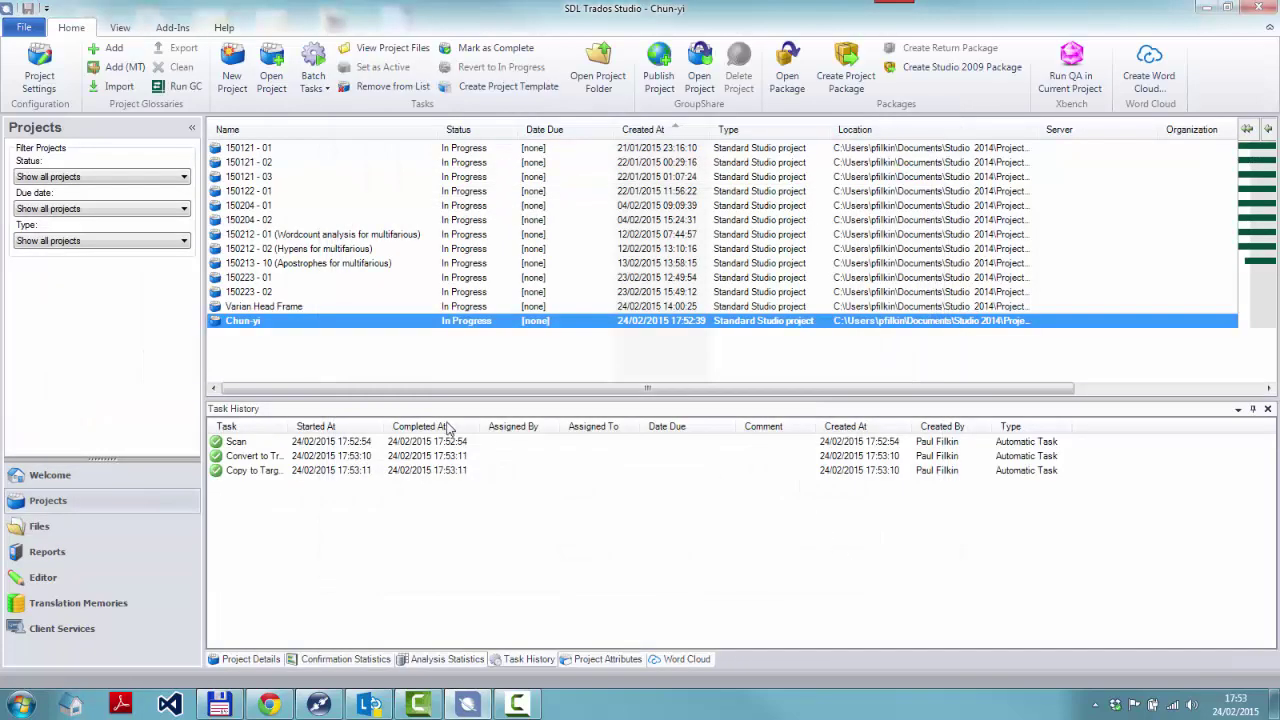
{"action": "double_click", "coordinate": [296, 321]}
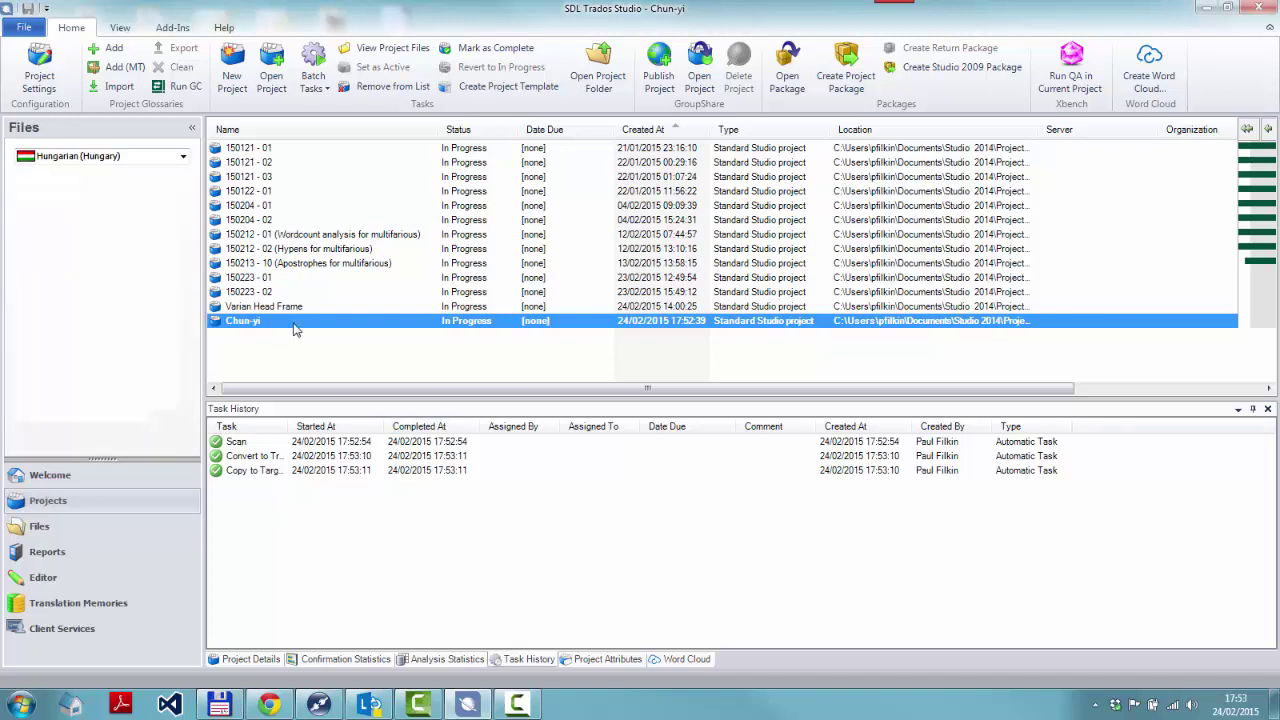
{"action": "double_click", "coordinate": [329, 150]}
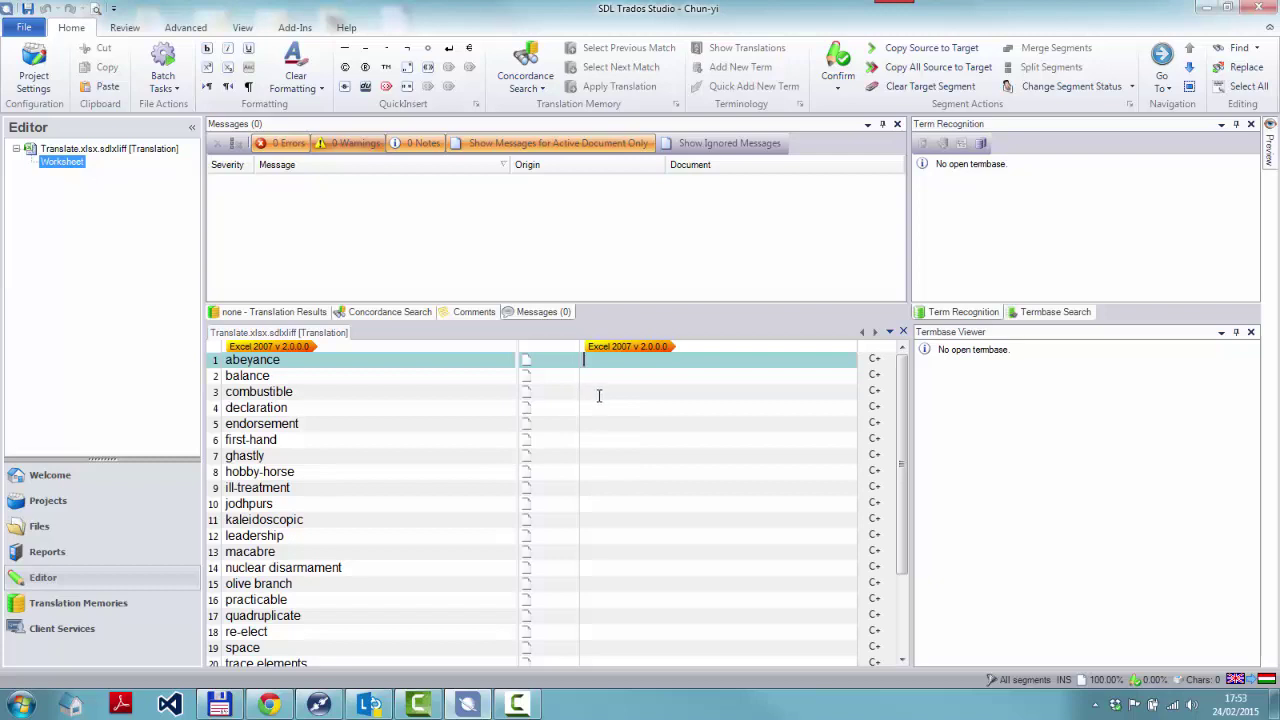
Add the Glossary (GC).sdltb termbase to the project settings and accept its English and Hungarian language mapping.
{"action": "left_click", "coordinate": [982, 145]}
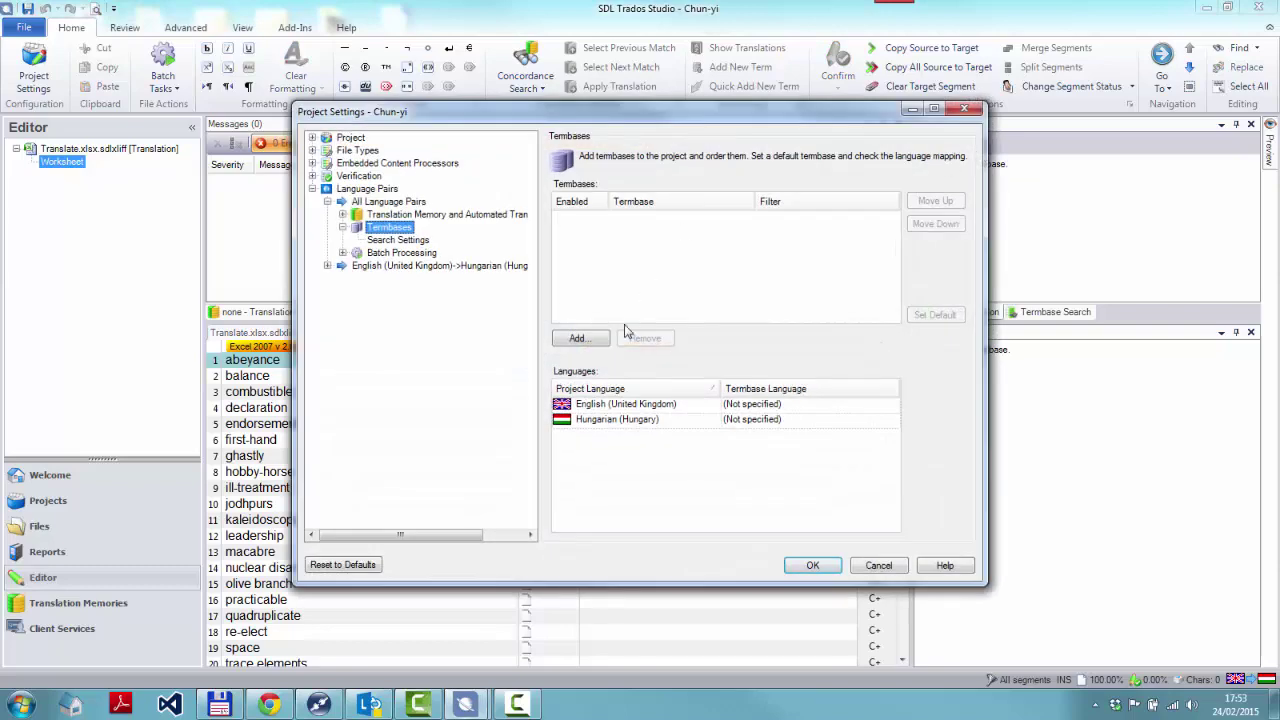
{"action": "left_click", "coordinate": [580, 339]}
{"action": "left_click", "coordinate": [893, 324]}
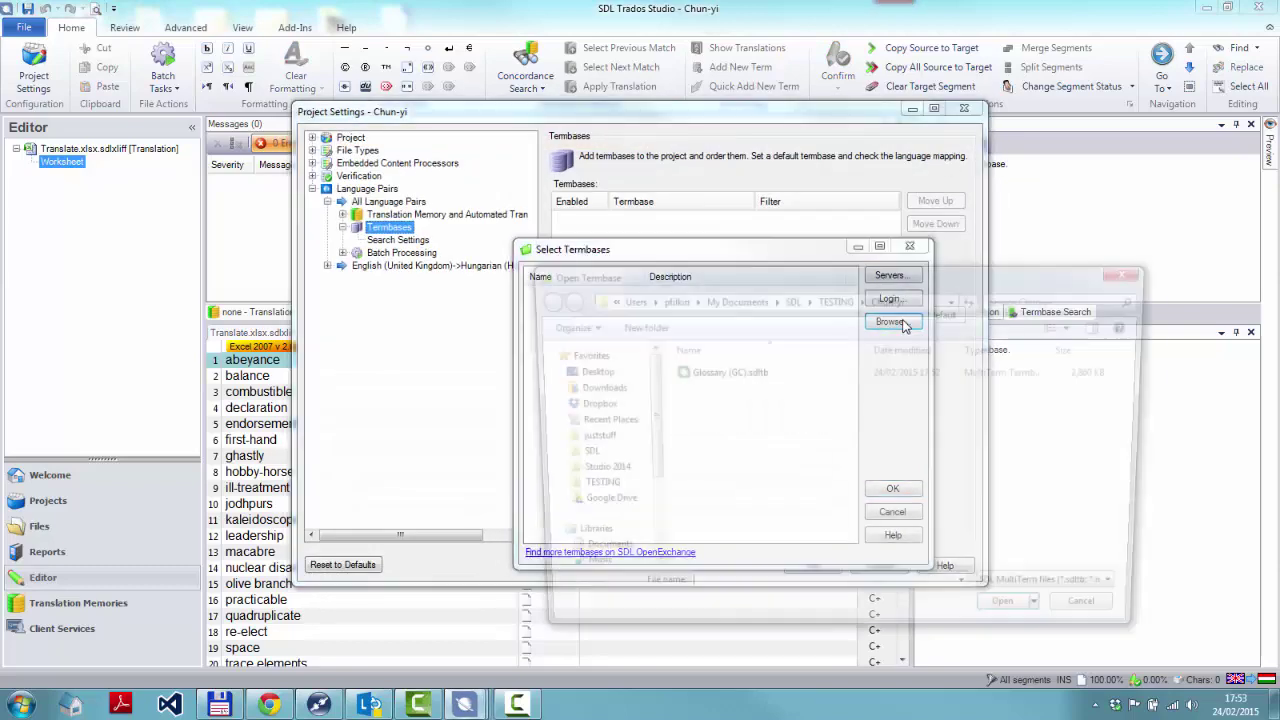
{"action": "left_click", "coordinate": [712, 372]}
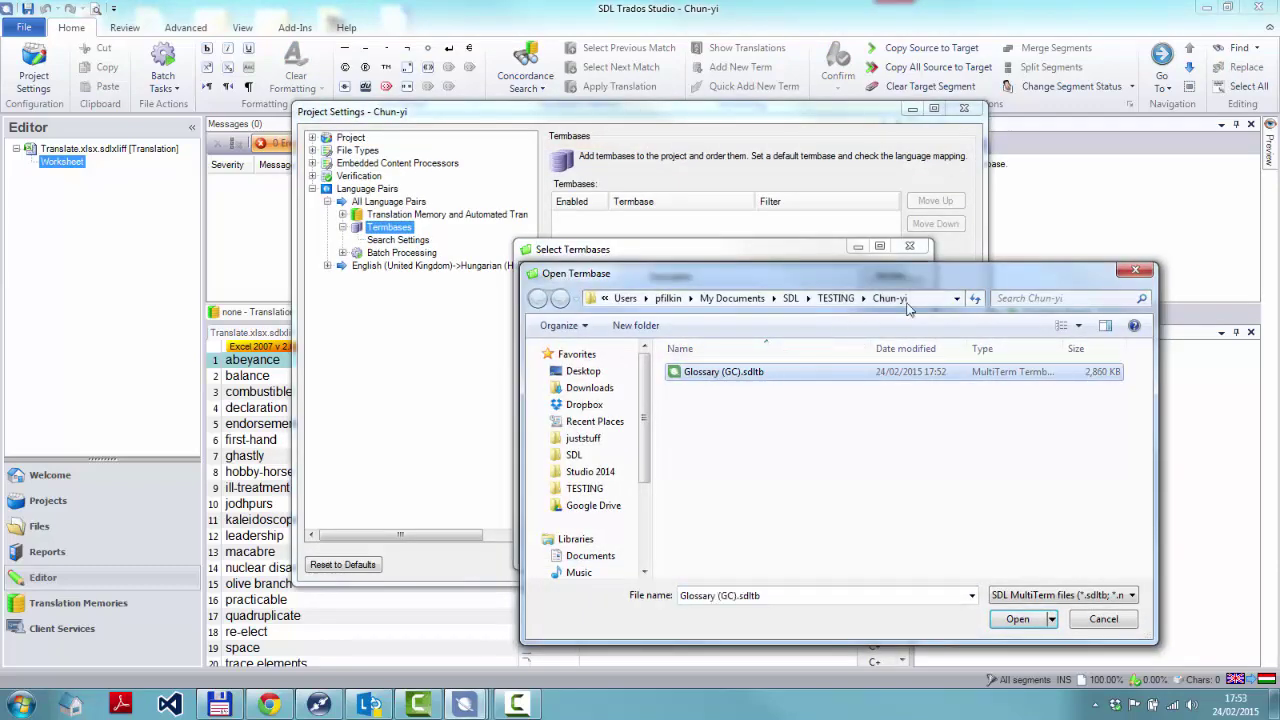
{"action": "left_click", "coordinate": [1017, 619]}
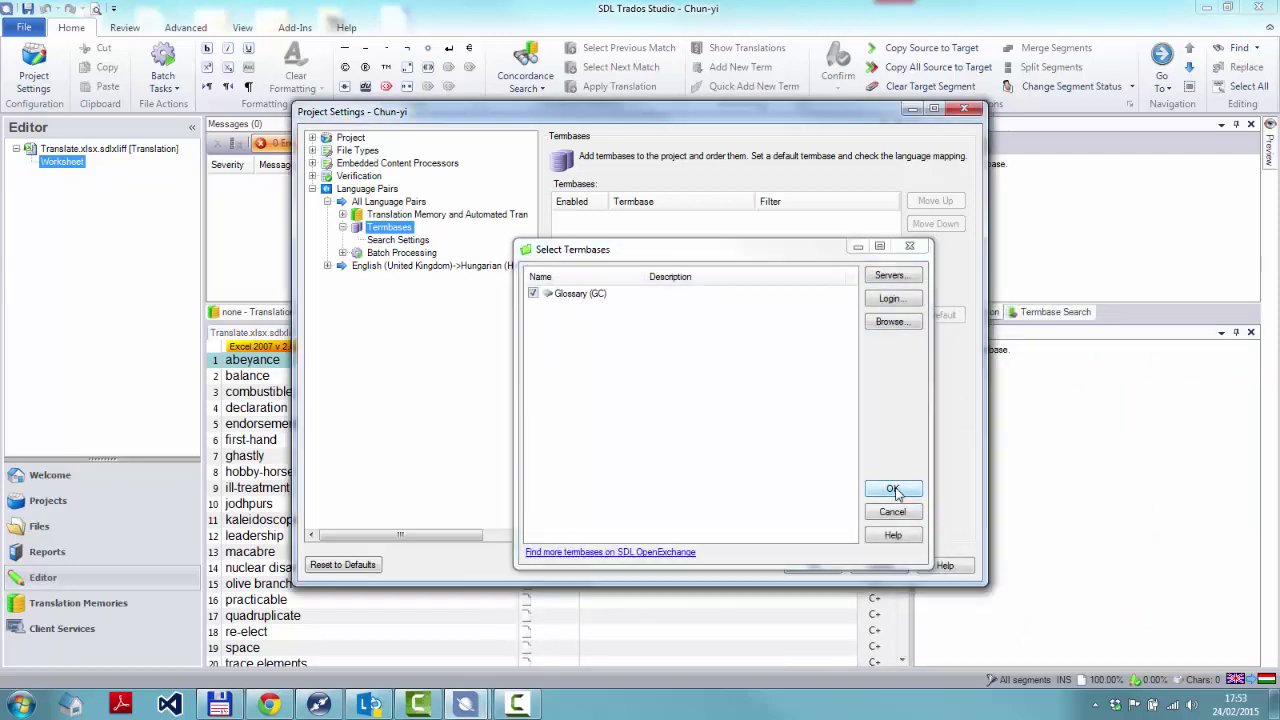
{"action": "left_click", "coordinate": [893, 490]}
{"action": "left_click", "coordinate": [791, 424]}
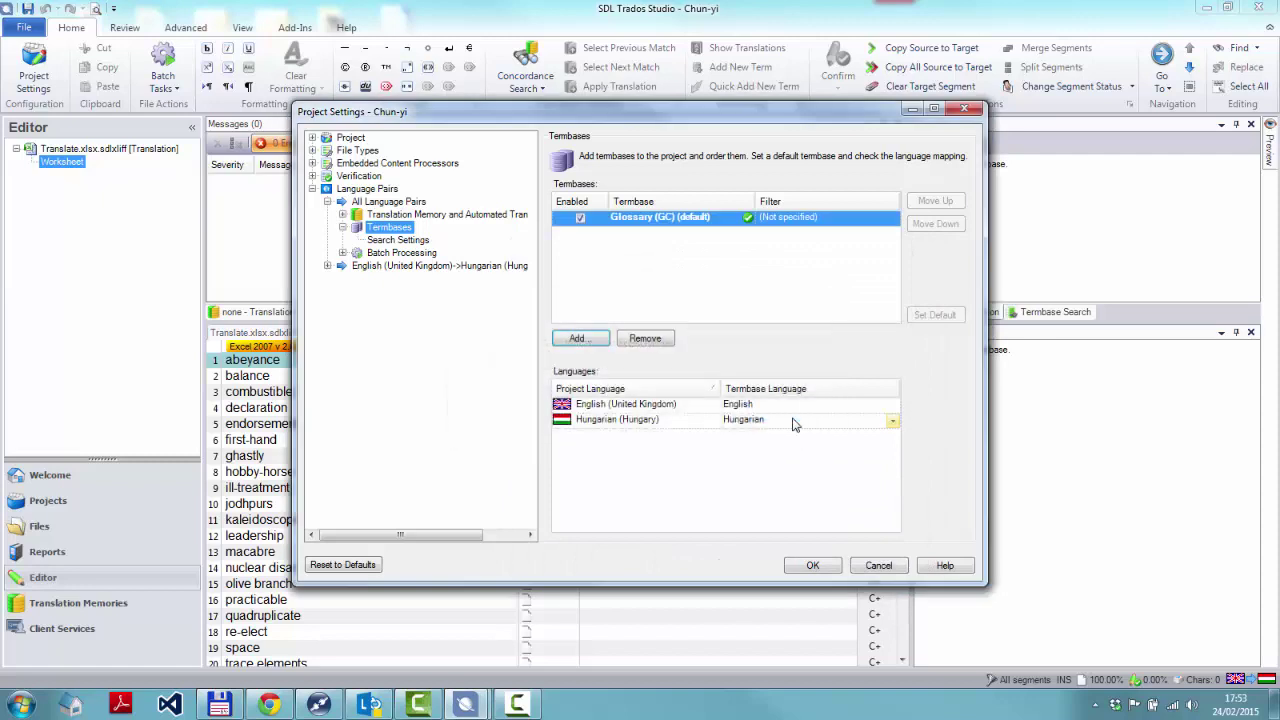
{"action": "left_click", "coordinate": [818, 566]}
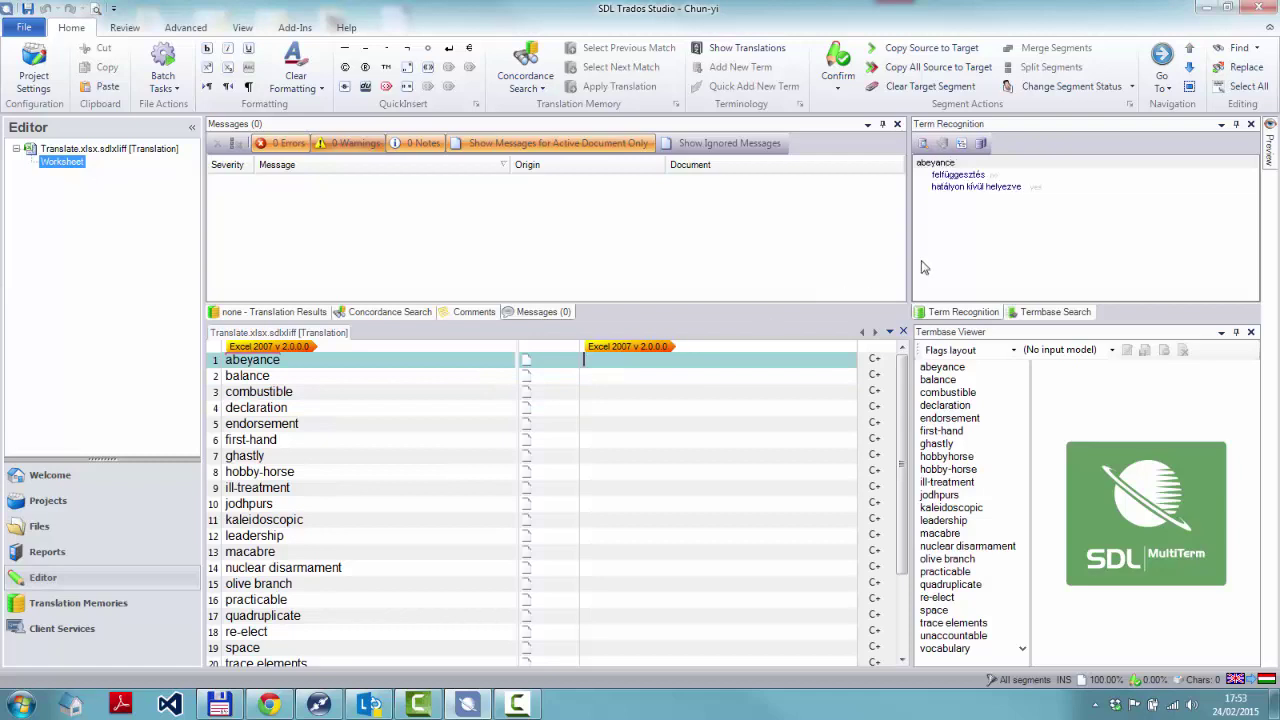
Examine the Forbidden values of the abeyance and balance entries, then check the recognised terms for segment 2.
{"action": "left_click", "coordinate": [945, 367]}
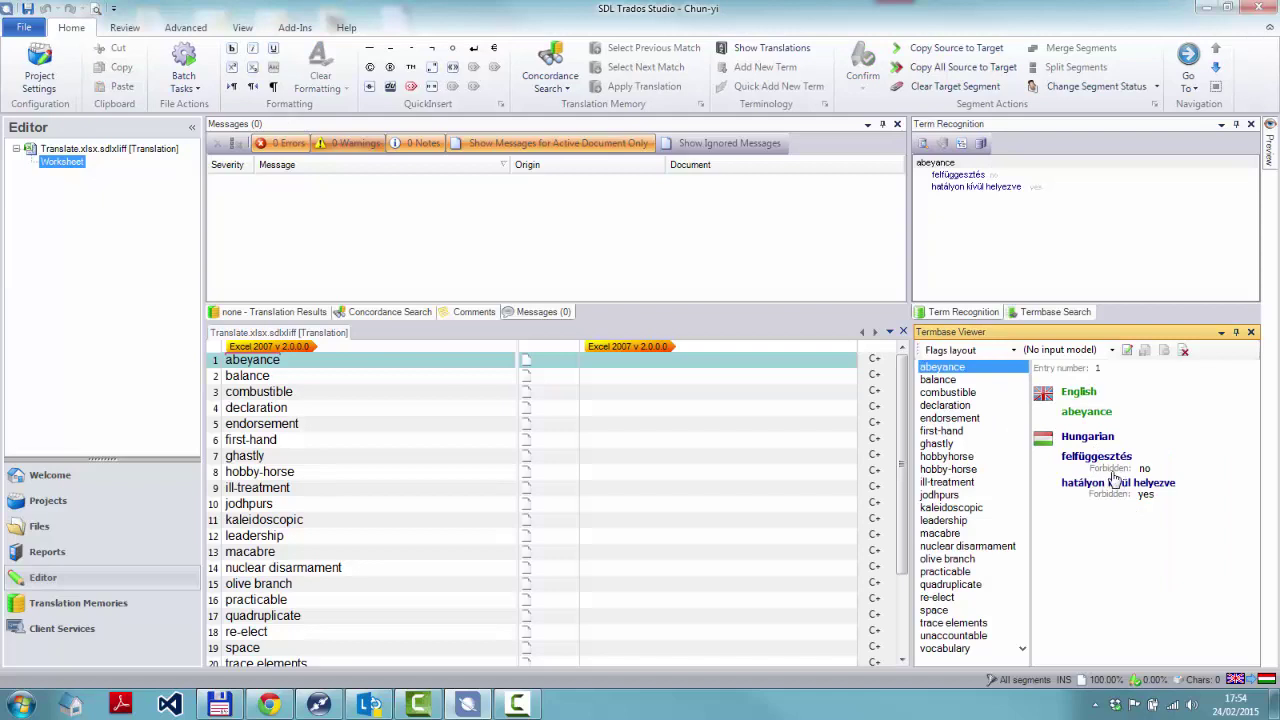
{"action": "left_click", "coordinate": [951, 381]}
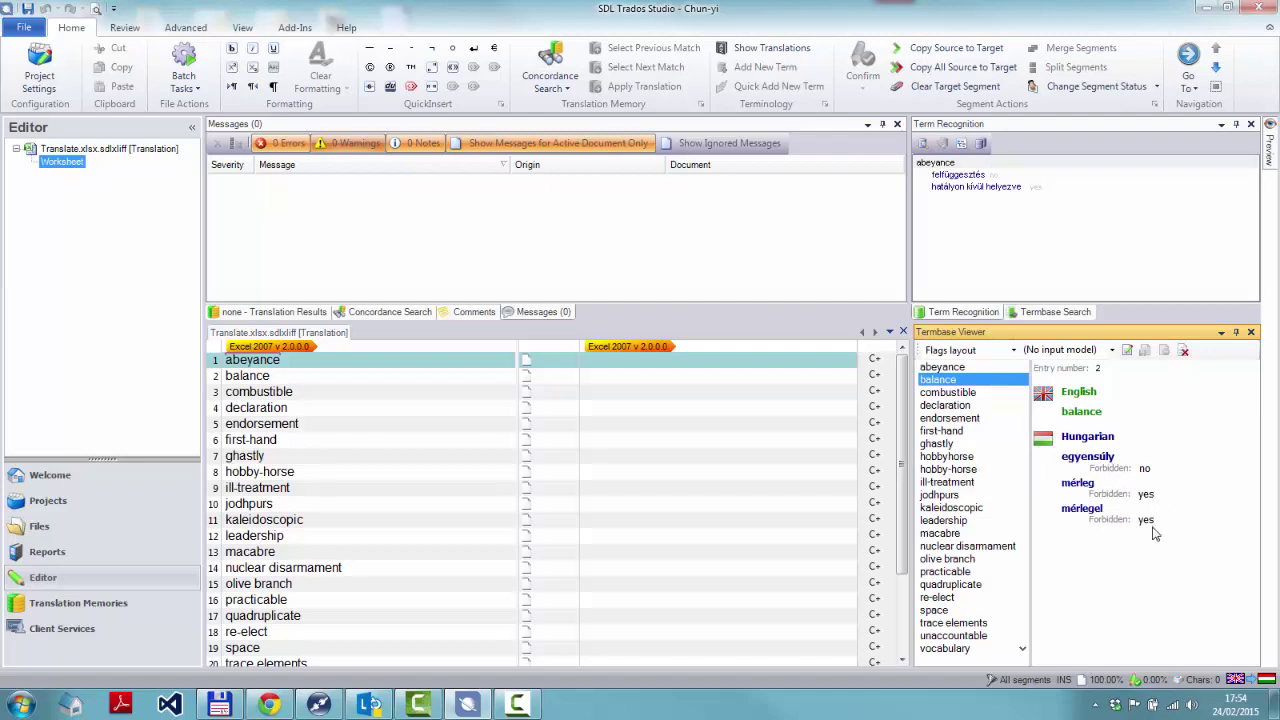
{"action": "left_click", "coordinate": [713, 364]}
{"action": "left_click", "coordinate": [718, 378]}
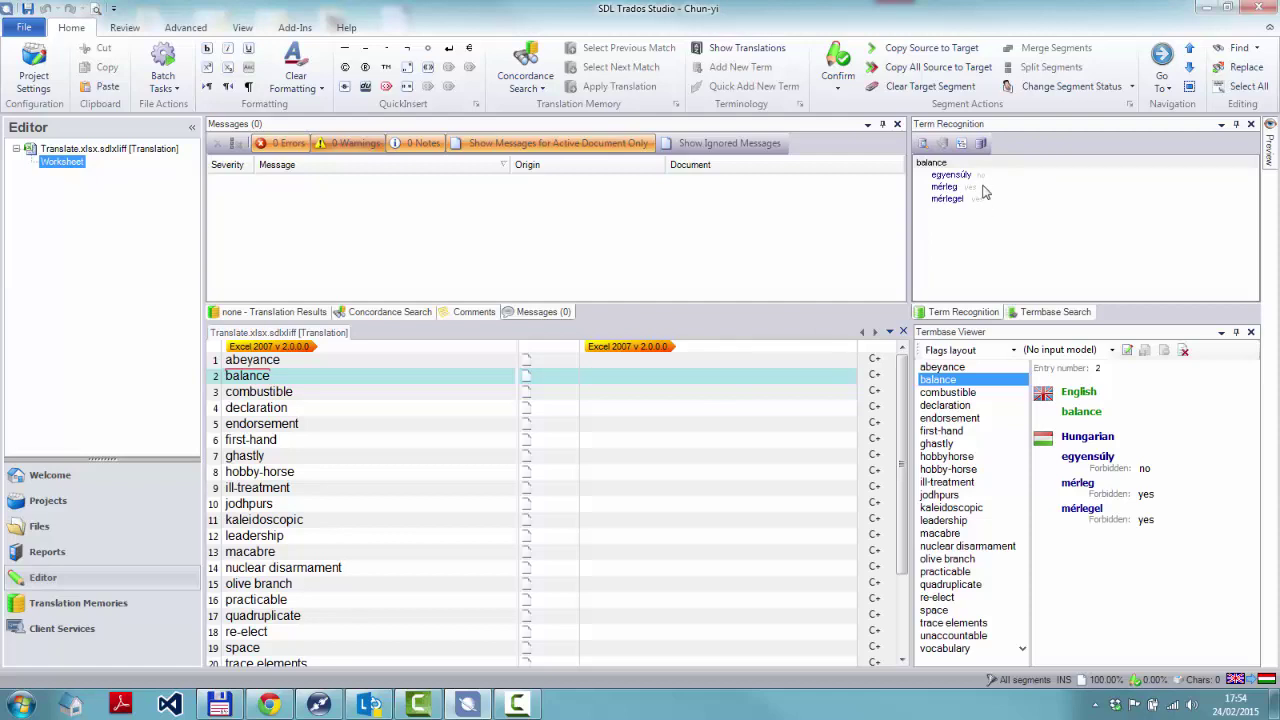
In the term recognition hitlist settings, keep the source and target Forbidden fields selected and set the field font colour to Maroon.
{"action": "left_click", "coordinate": [961, 143]}
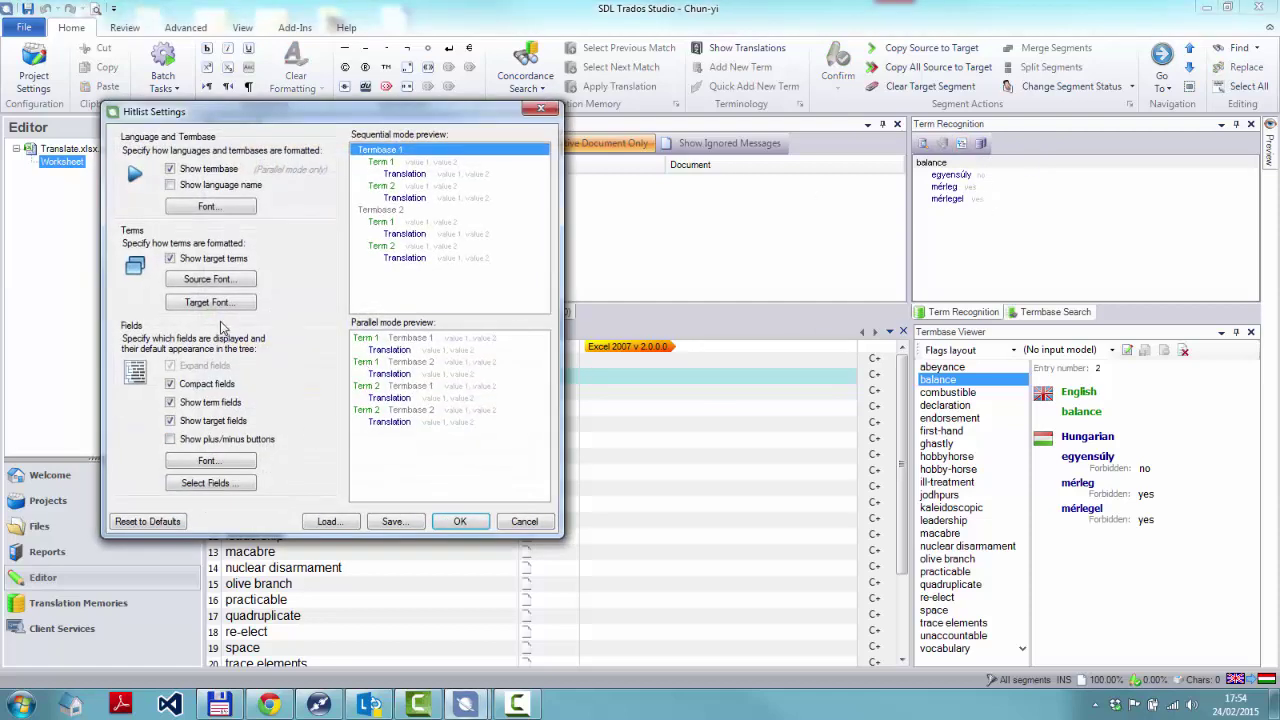
{"action": "left_click", "coordinate": [212, 484]}
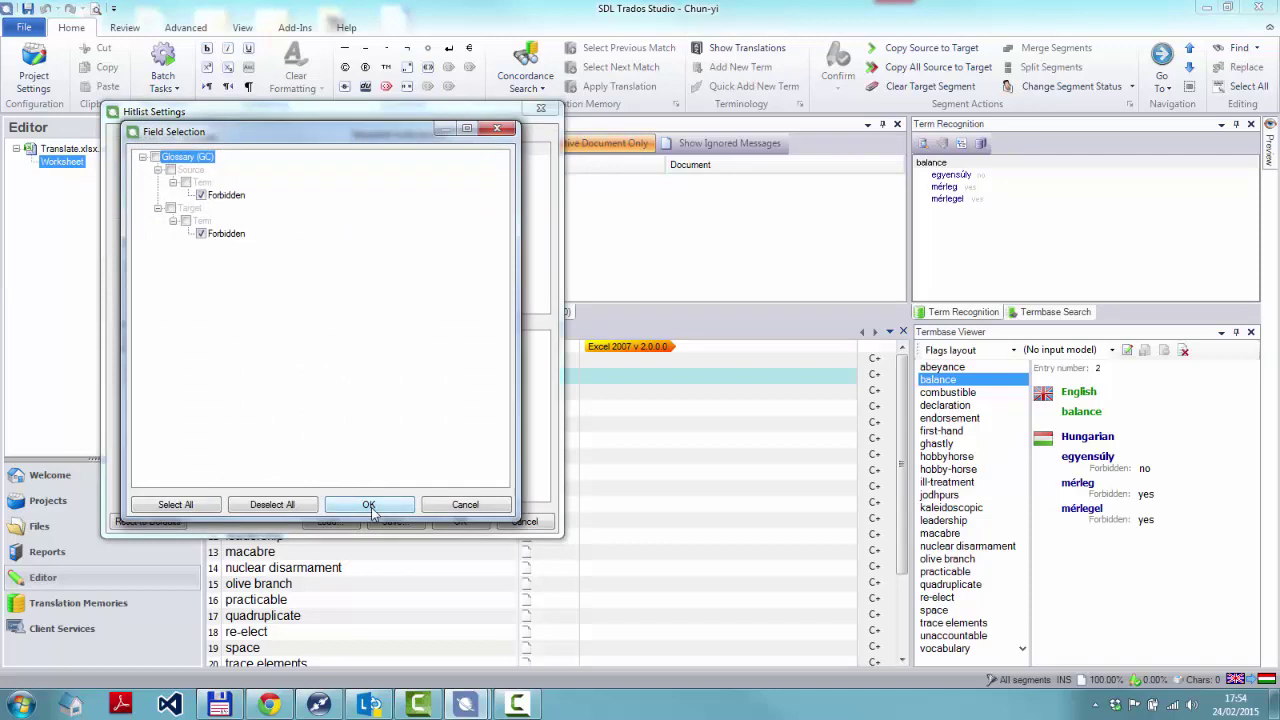
{"action": "left_click", "coordinate": [369, 506]}
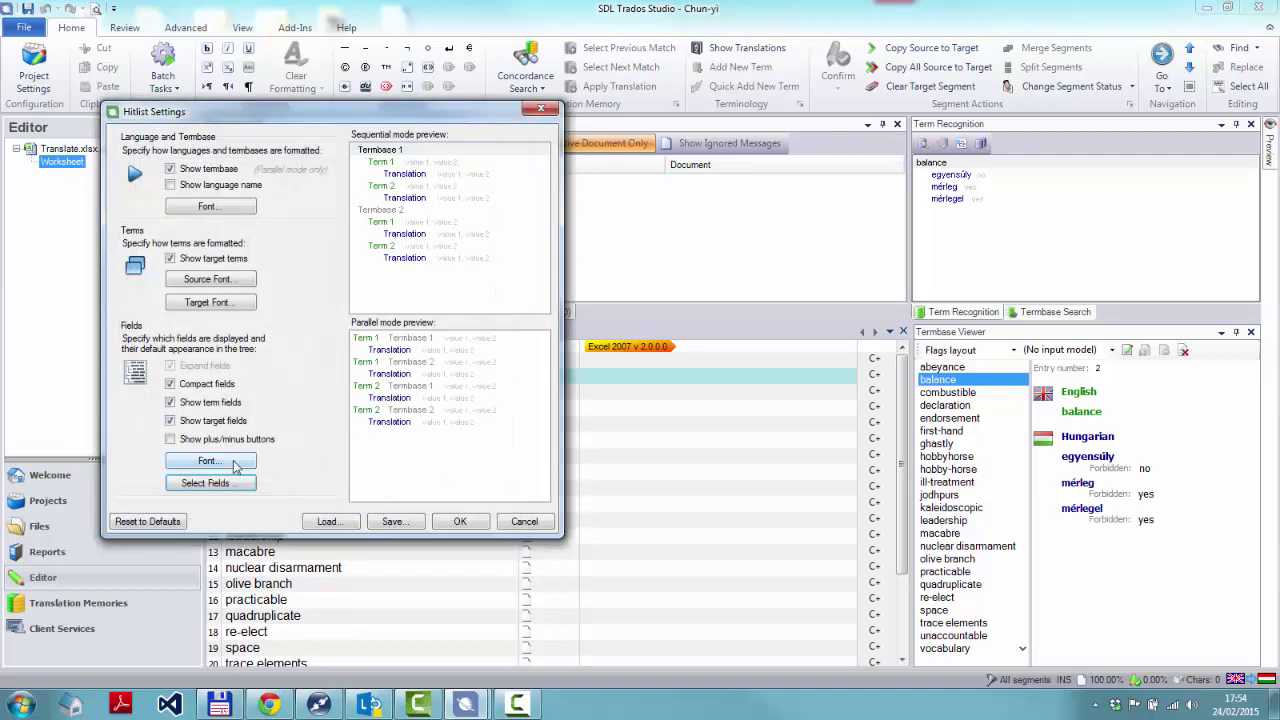
{"action": "left_click", "coordinate": [236, 466]}
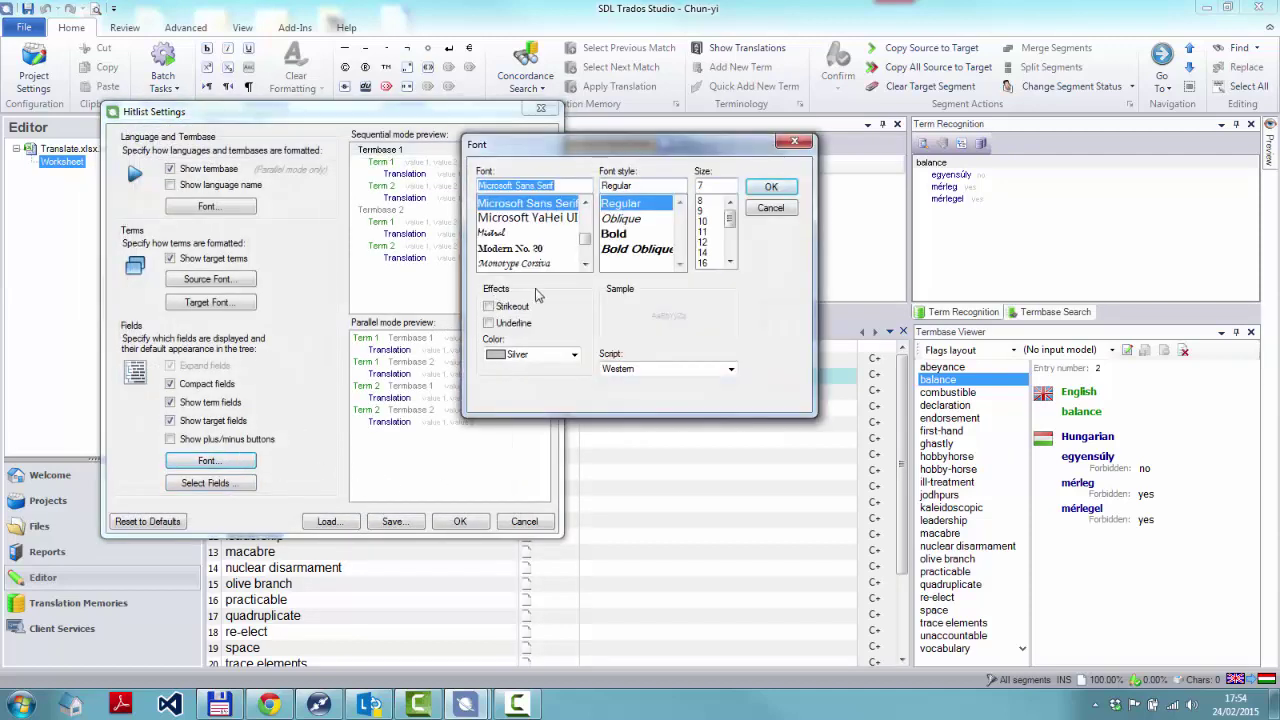
{"action": "left_click", "coordinate": [574, 355]}
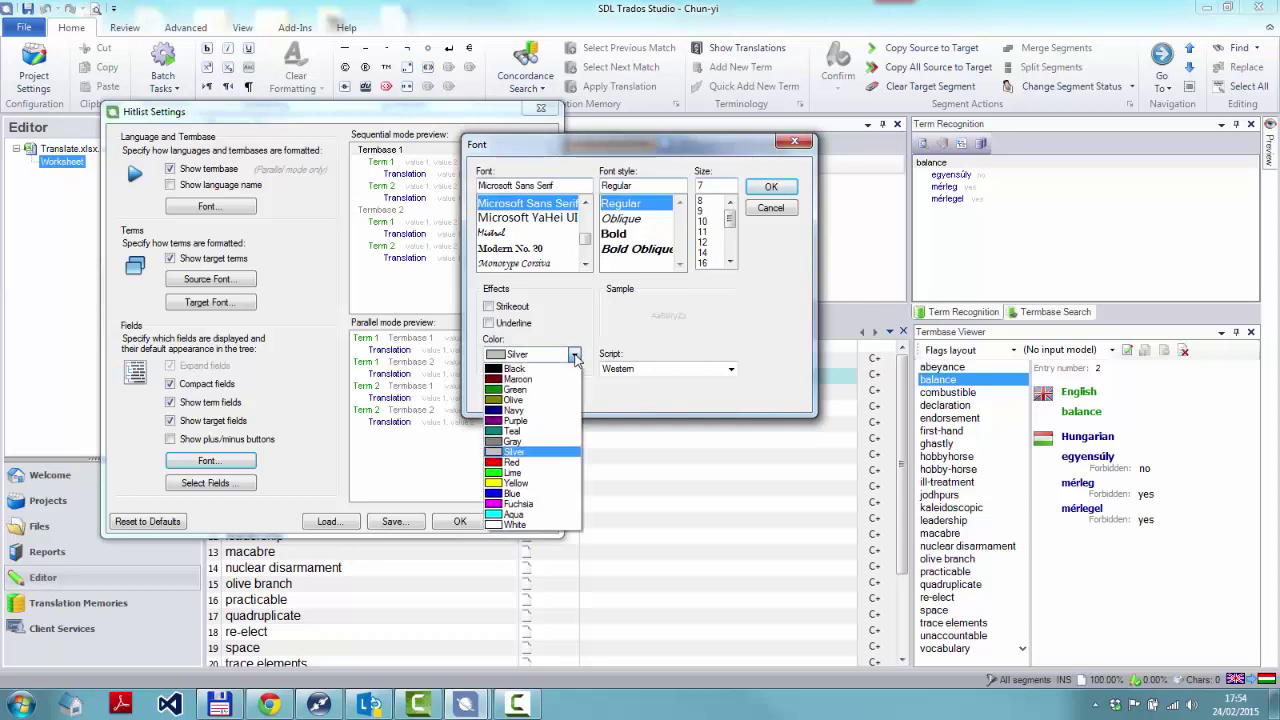
{"action": "left_click", "coordinate": [522, 380]}
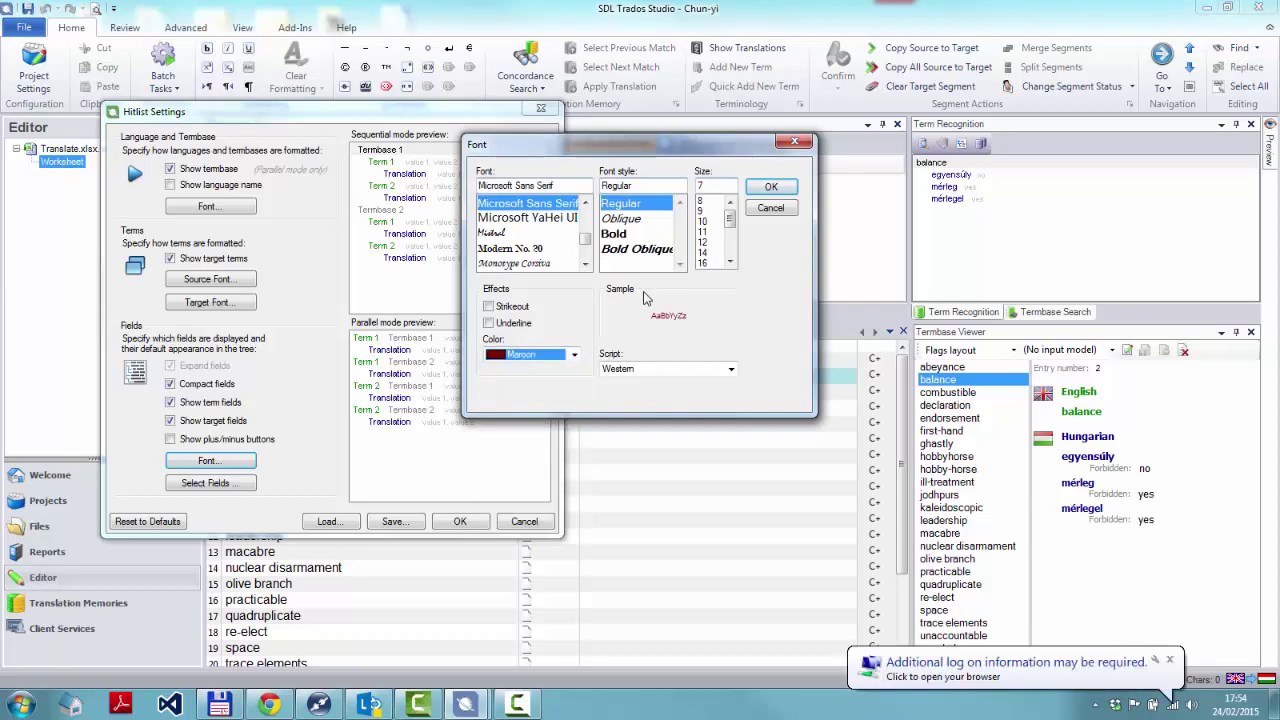
{"action": "left_click", "coordinate": [769, 187]}
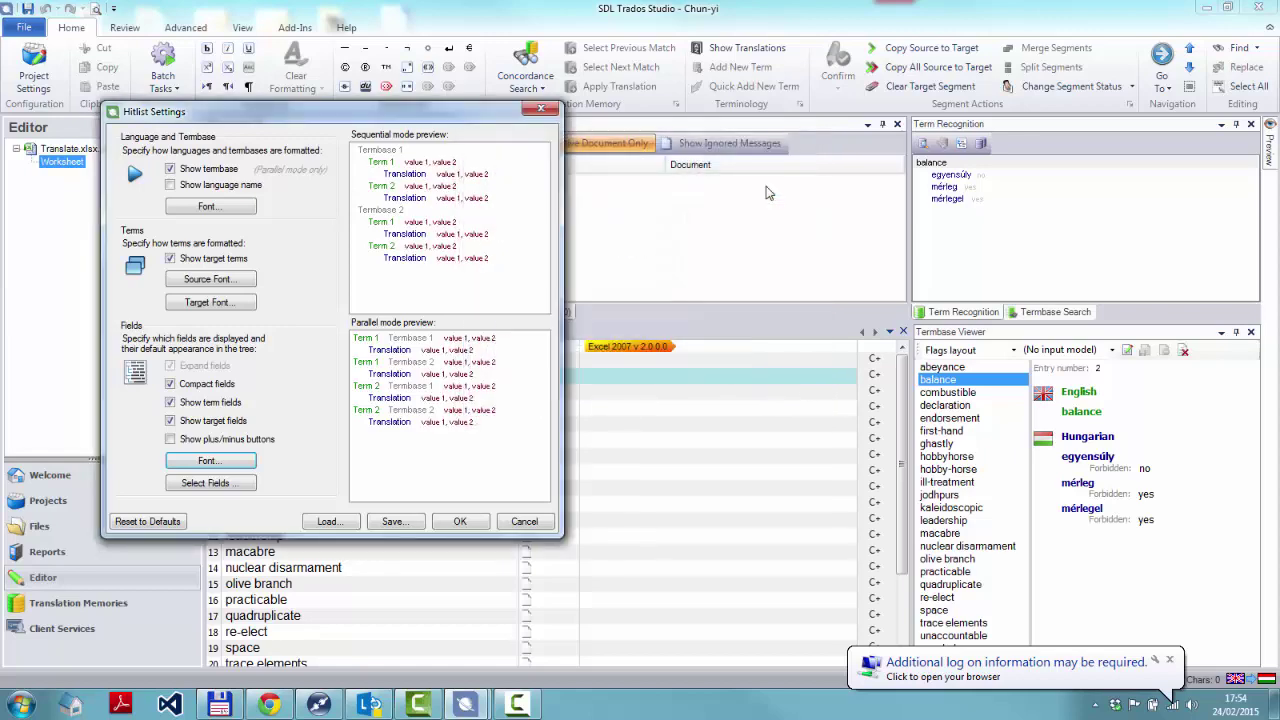
{"action": "left_click", "coordinate": [459, 522]}
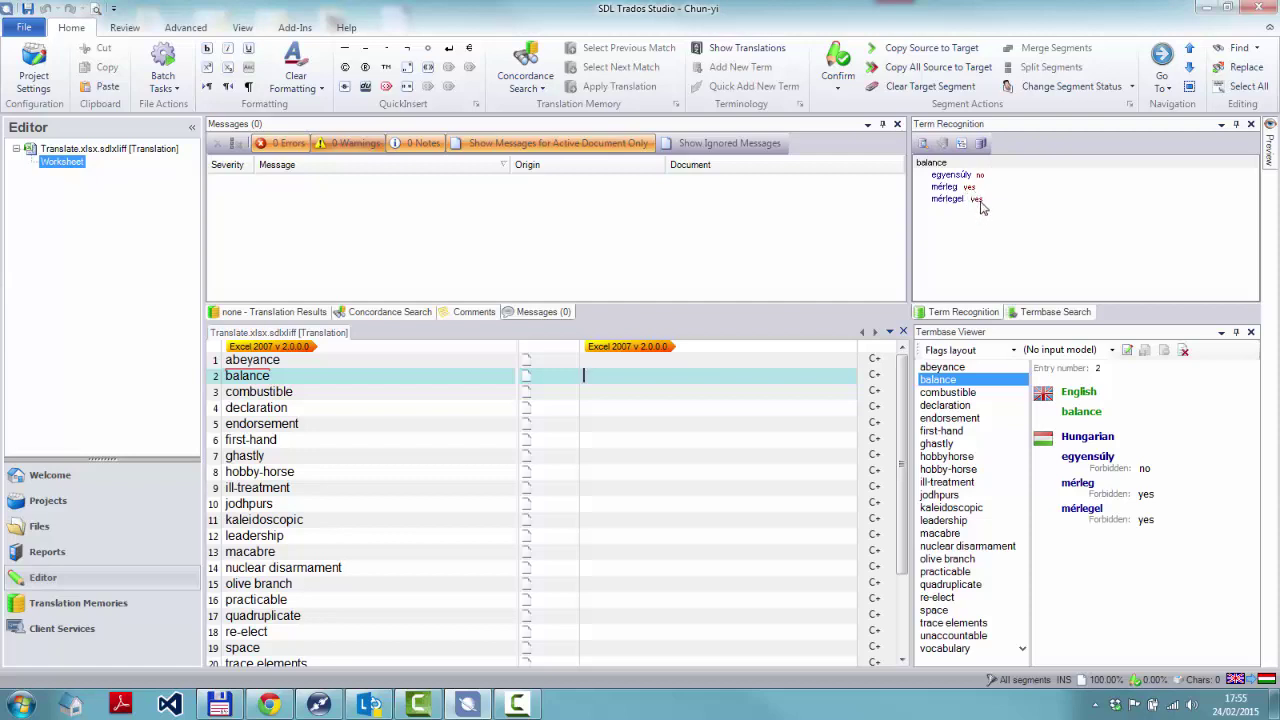
In the project's verification settings, disable QA Checker 3.0 and Tag verification, keeping only the Terminology Verifier enabled.
{"action": "left_click", "coordinate": [37, 92]}
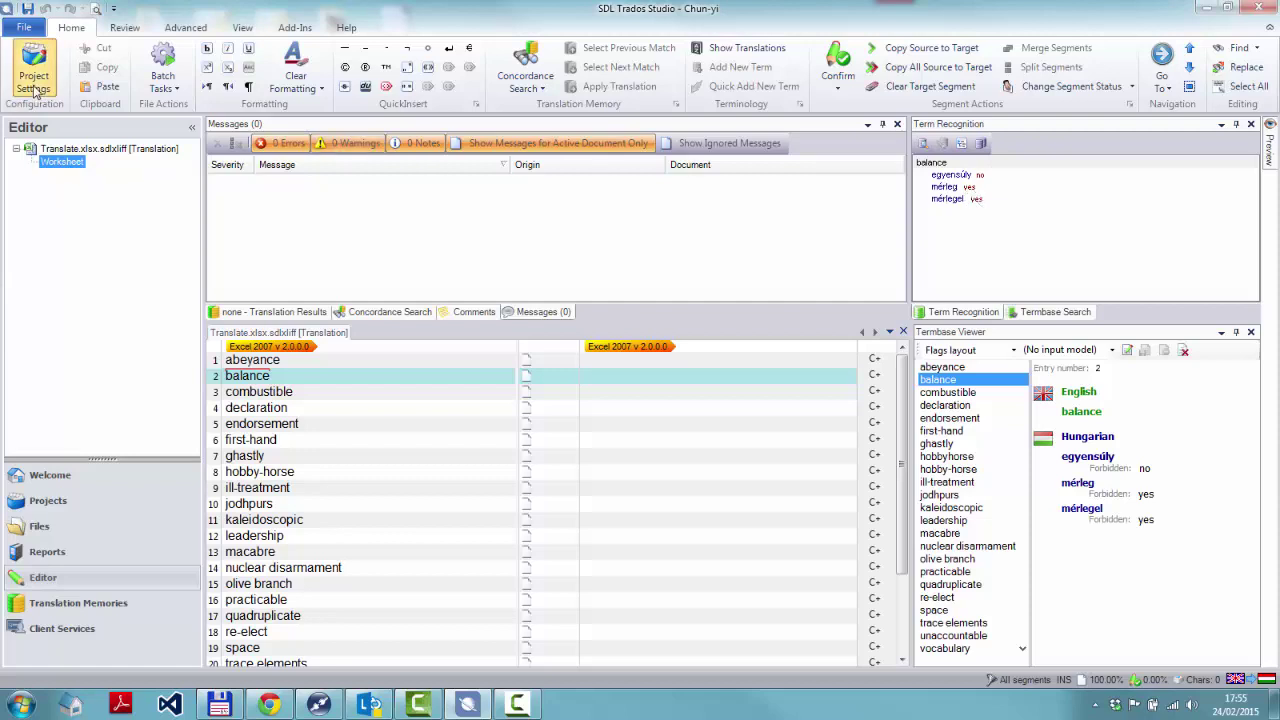
{"action": "left_click", "coordinate": [342, 176]}
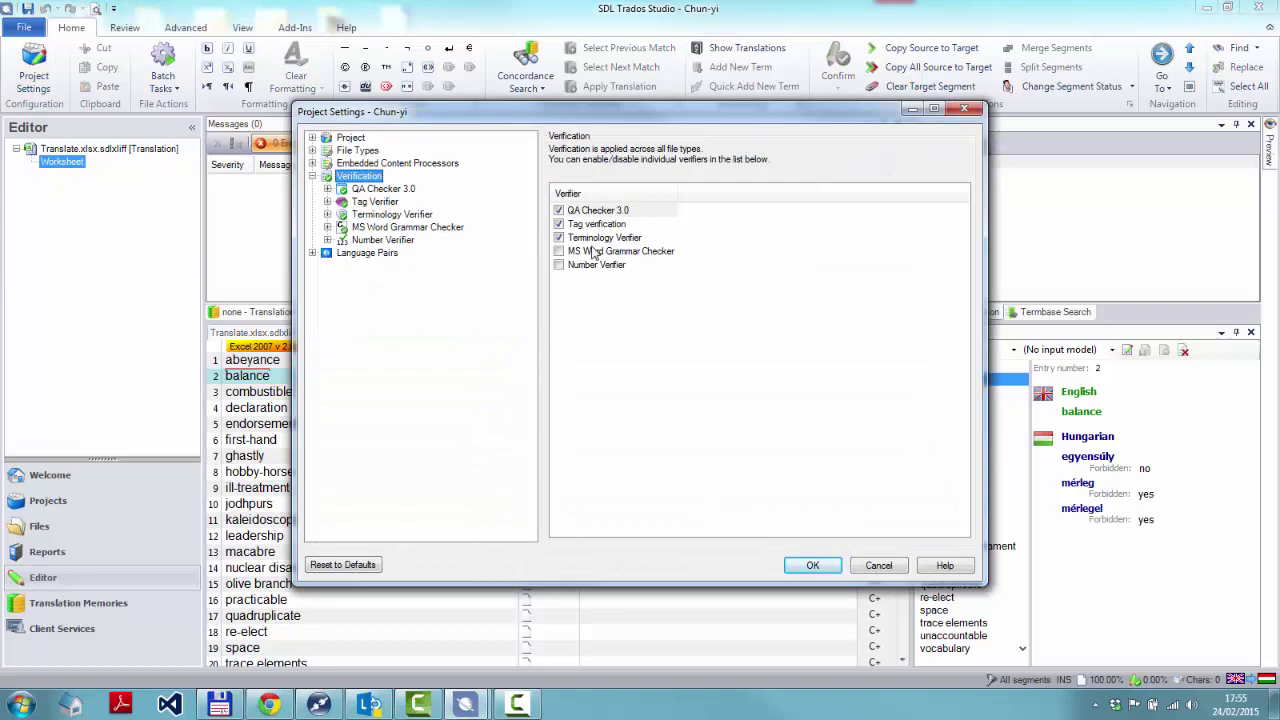
{"action": "left_click", "coordinate": [558, 210]}
{"action": "left_click", "coordinate": [558, 224]}
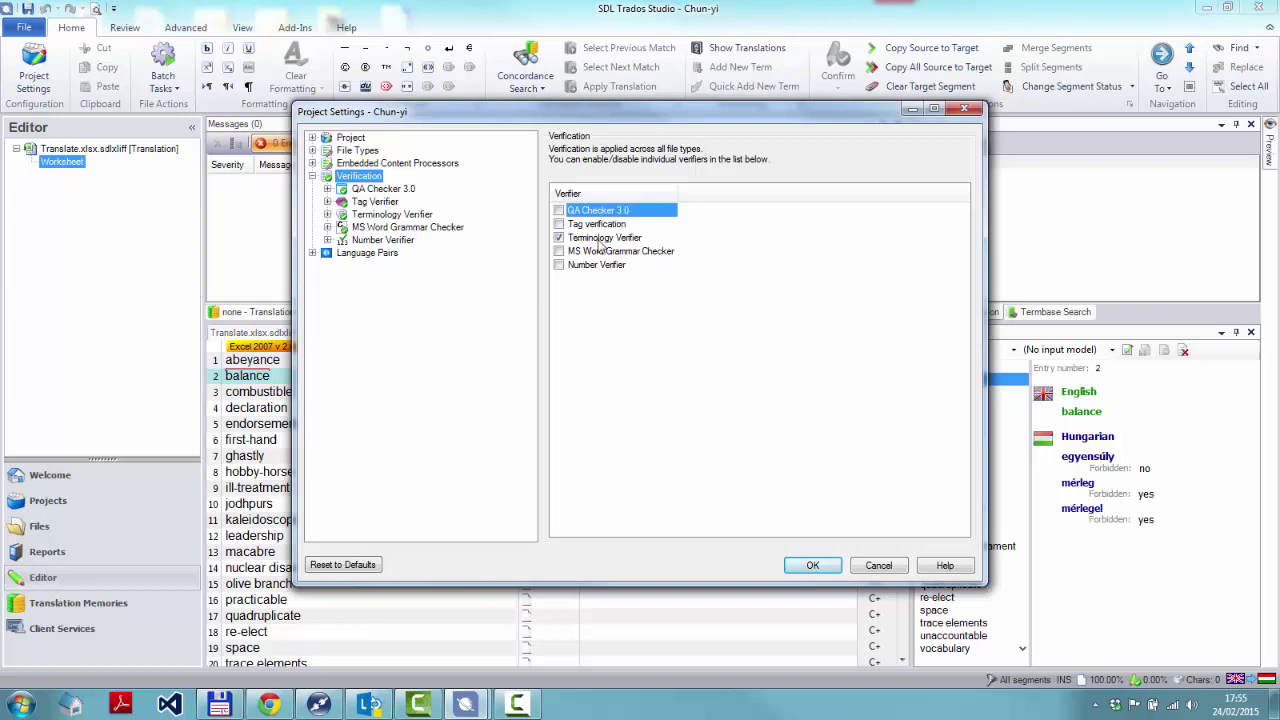
In the Terminology Verifier's verification settings, enable the check for terms set as forbidden and set its severity to Note.
{"action": "left_click", "coordinate": [380, 214]}
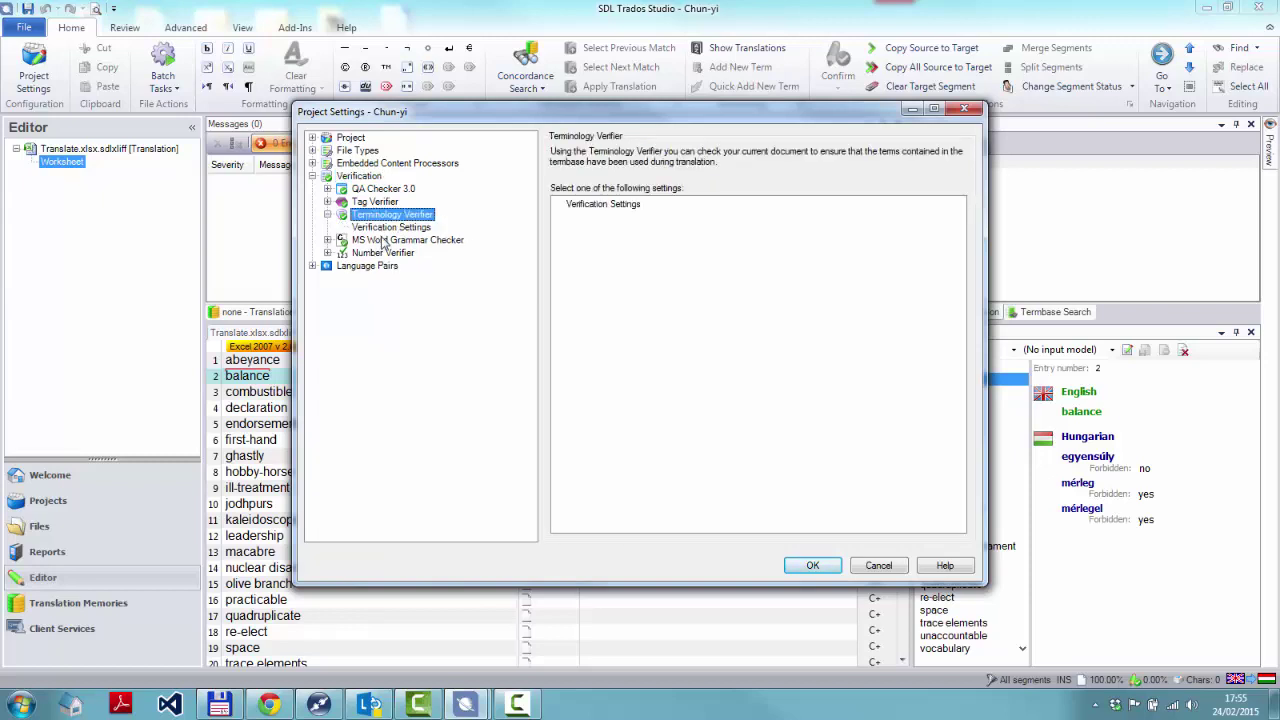
{"action": "left_click", "coordinate": [390, 228]}
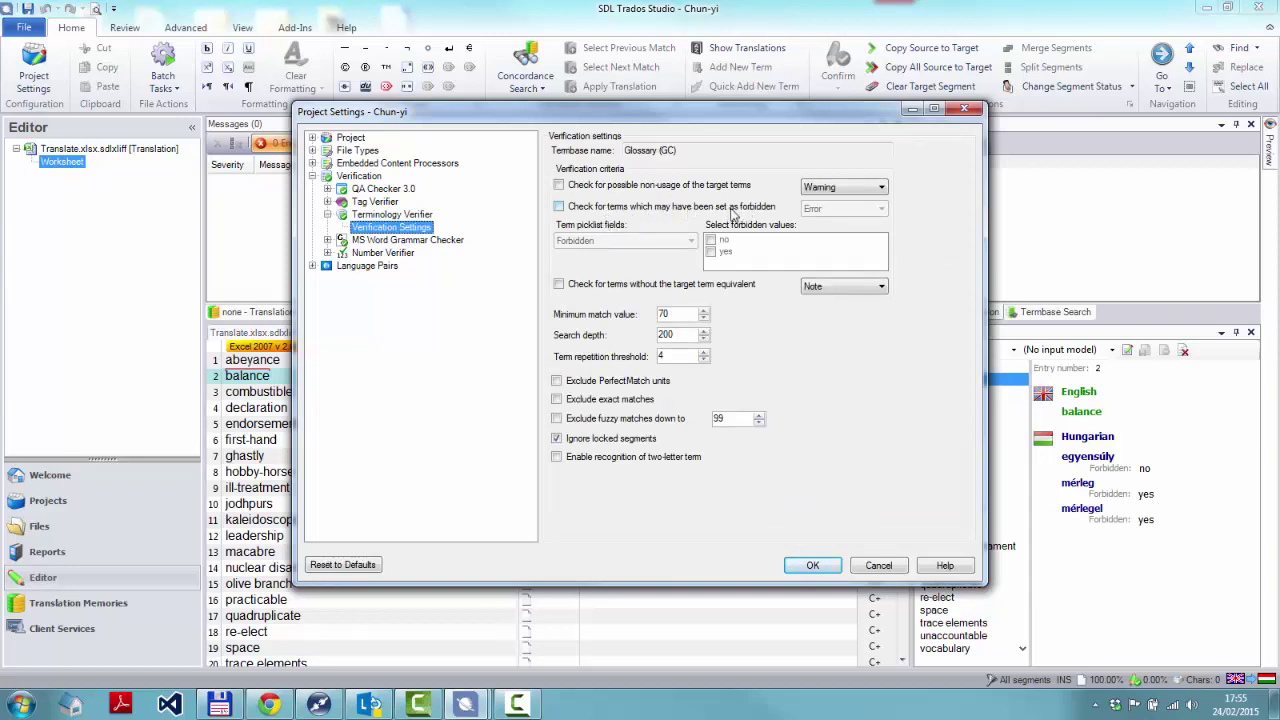
{"action": "left_click", "coordinate": [559, 207]}
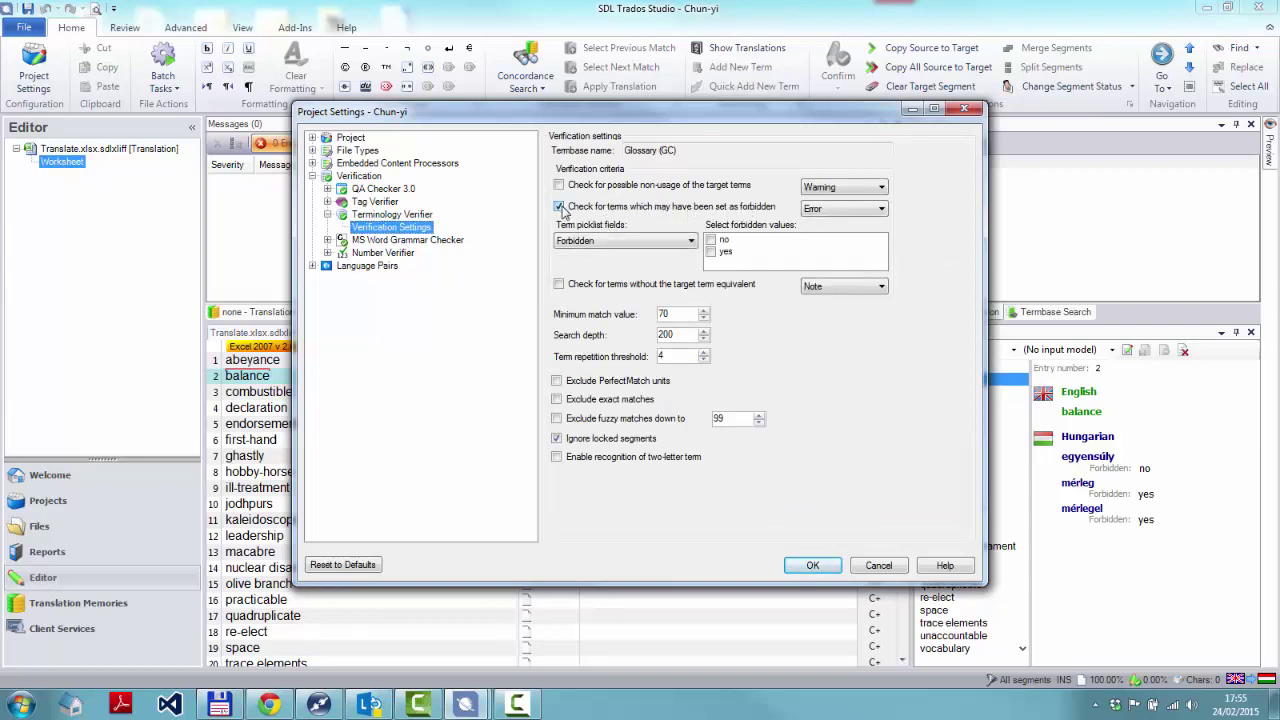
{"action": "left_click", "coordinate": [855, 209]}
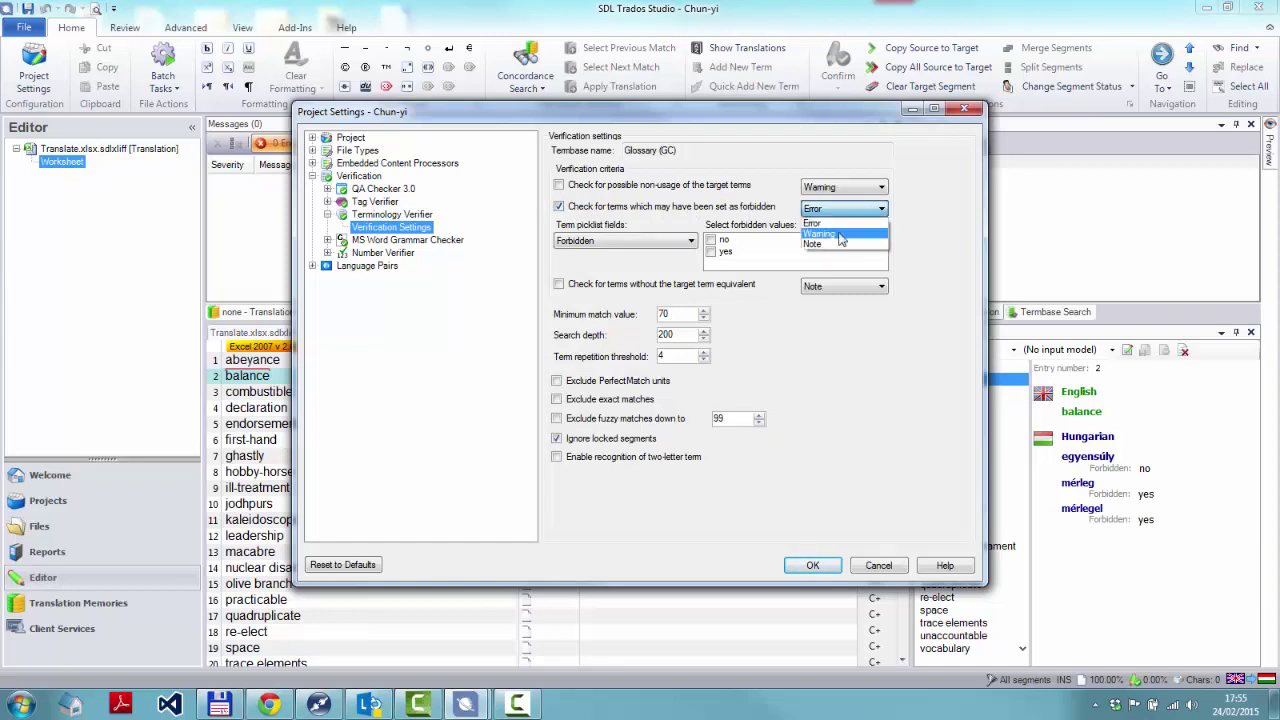
{"action": "left_click", "coordinate": [836, 245]}
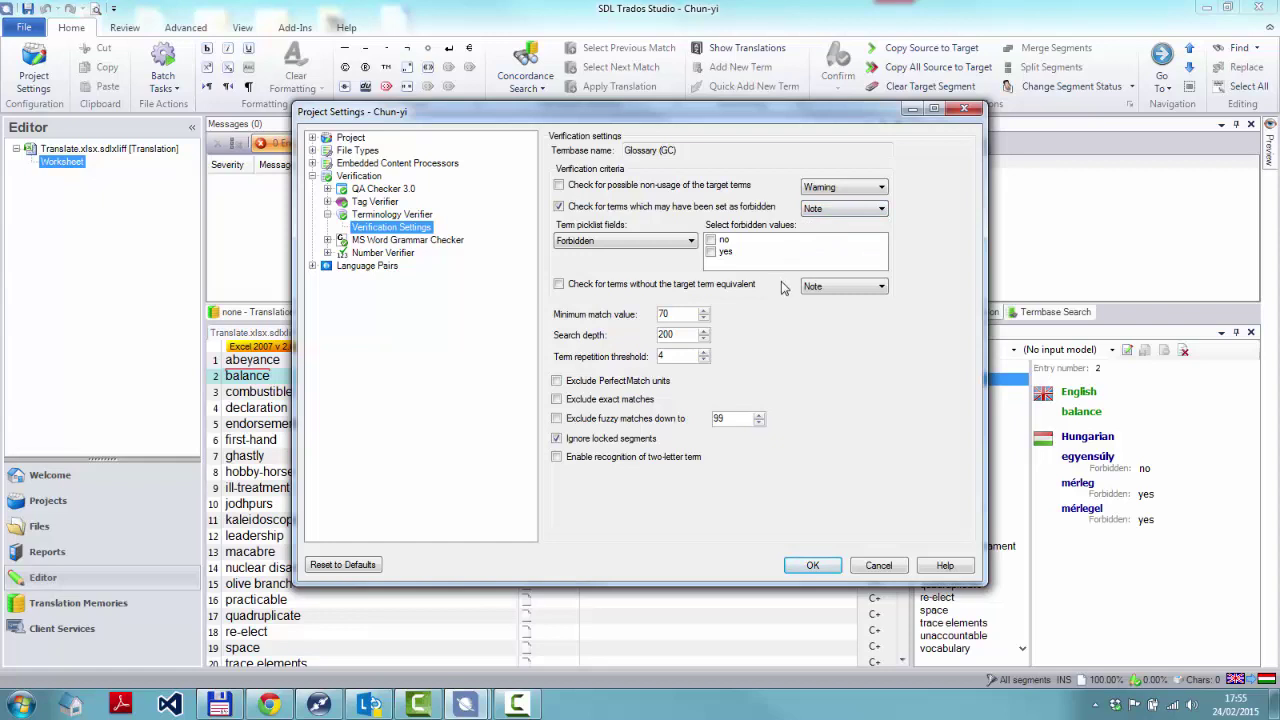
Use Forbidden as the term picklist field, mark "yes" as the forbidden value, and accept the project settings.
{"action": "left_click", "coordinate": [660, 247]}
{"action": "left_click", "coordinate": [660, 247]}
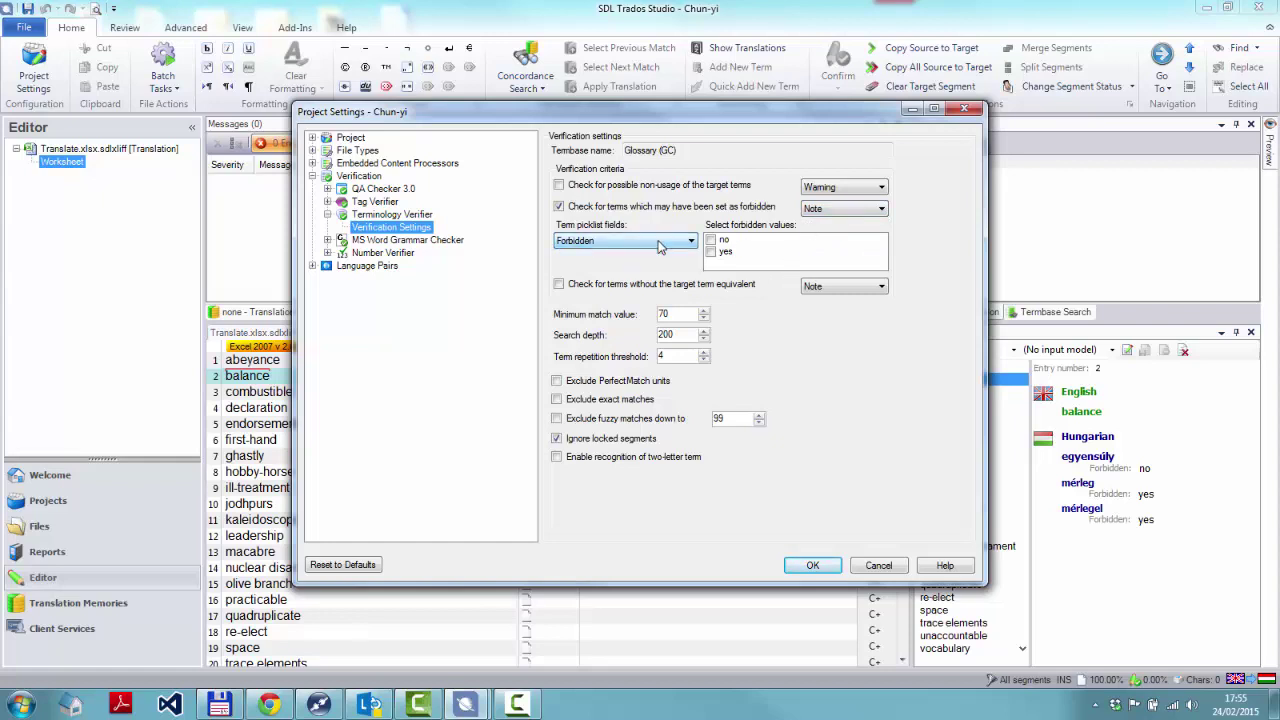
{"action": "left_click", "coordinate": [600, 244]}
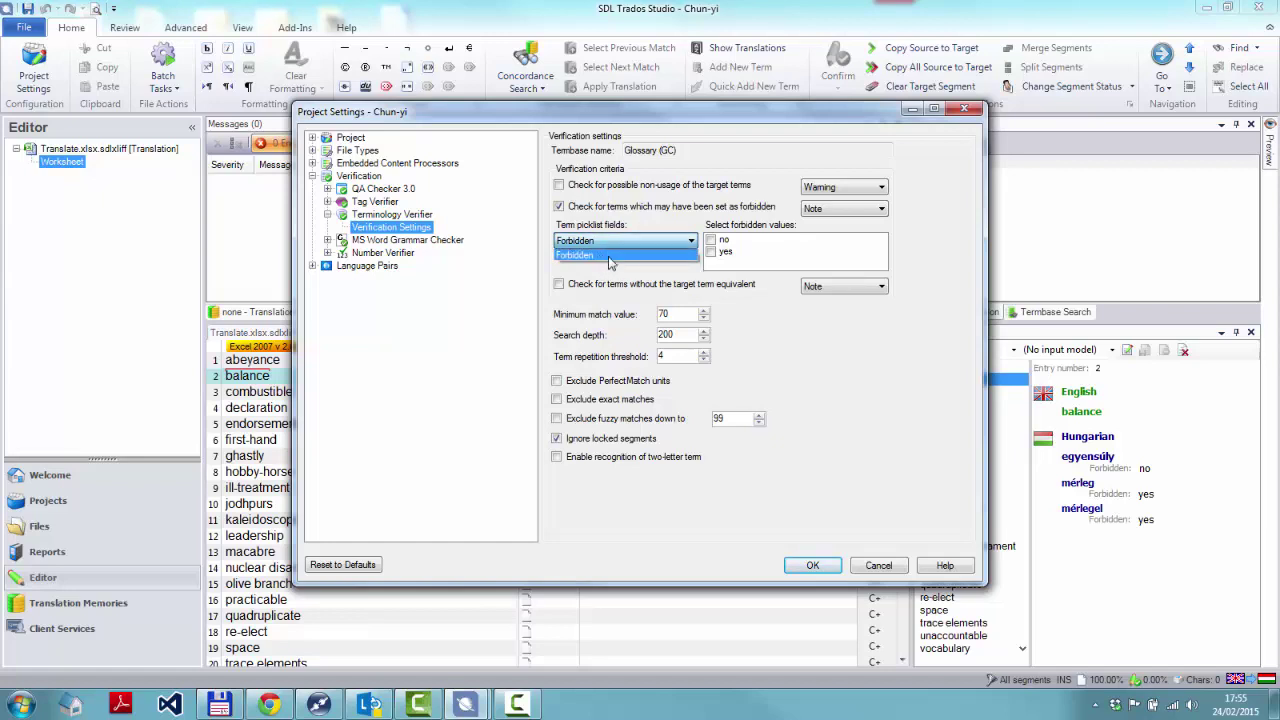
{"action": "left_click", "coordinate": [608, 256]}
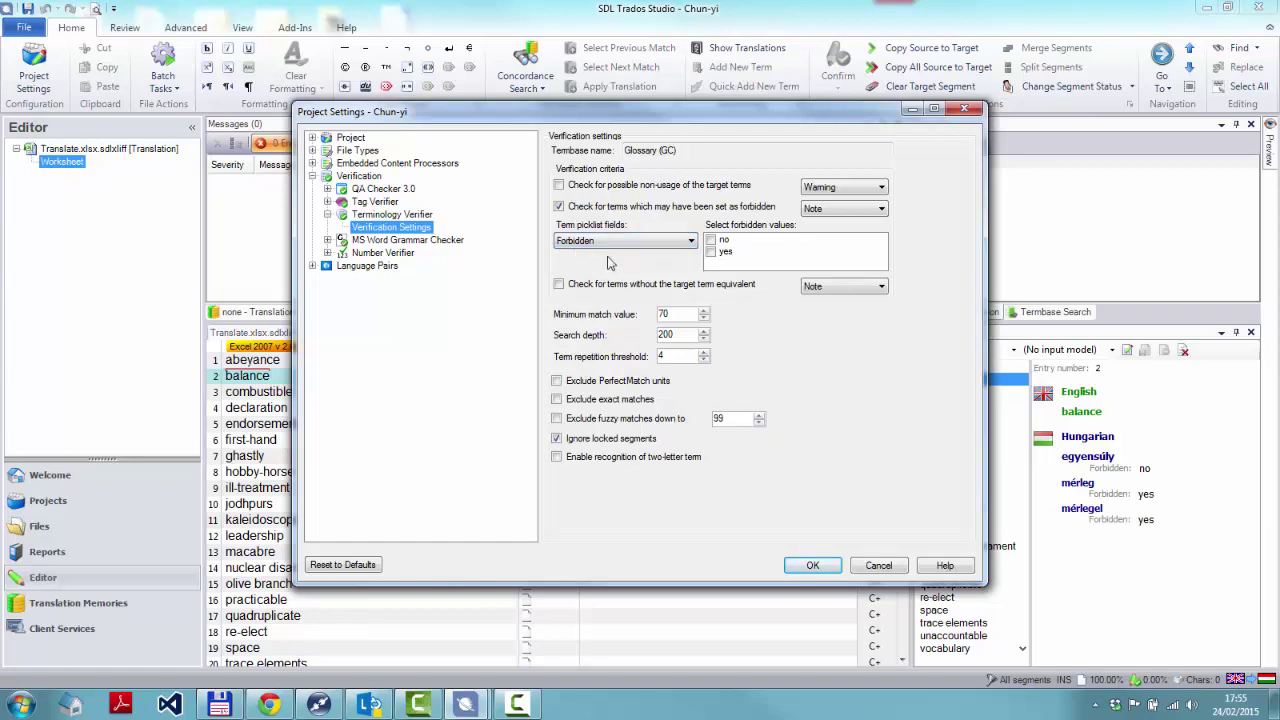
{"action": "left_click", "coordinate": [713, 253]}
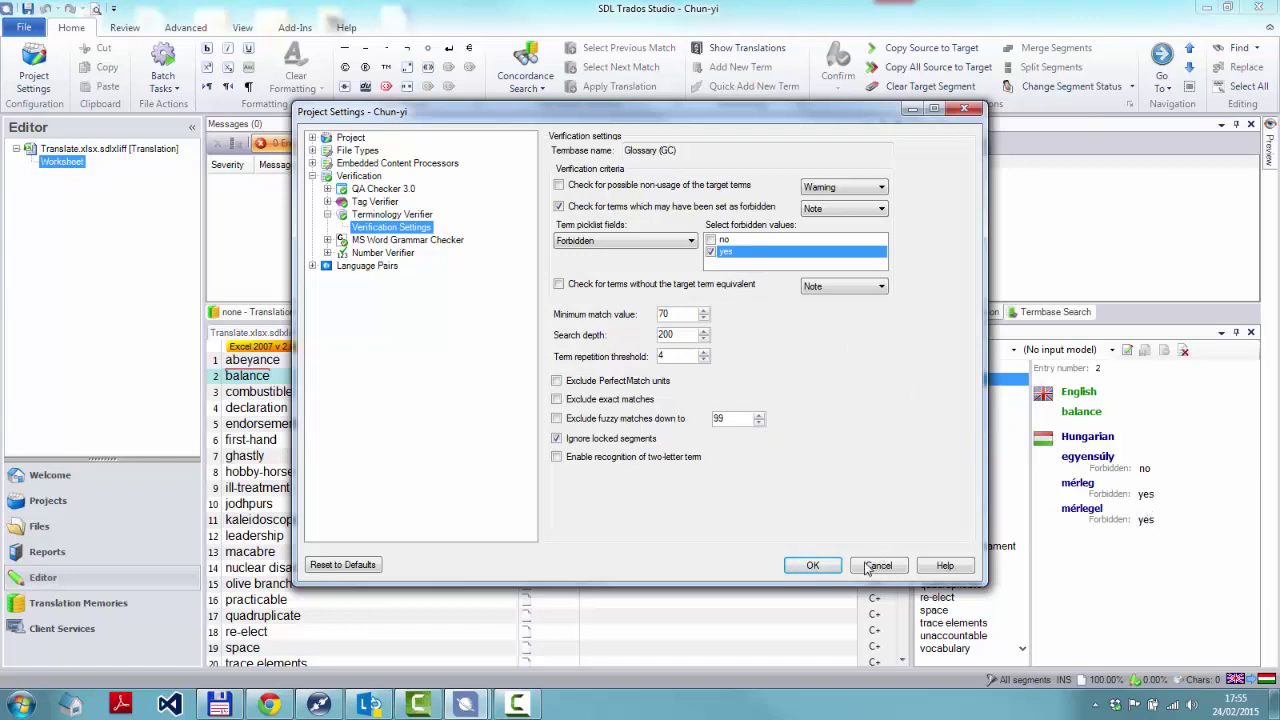
{"action": "left_click", "coordinate": [830, 566]}
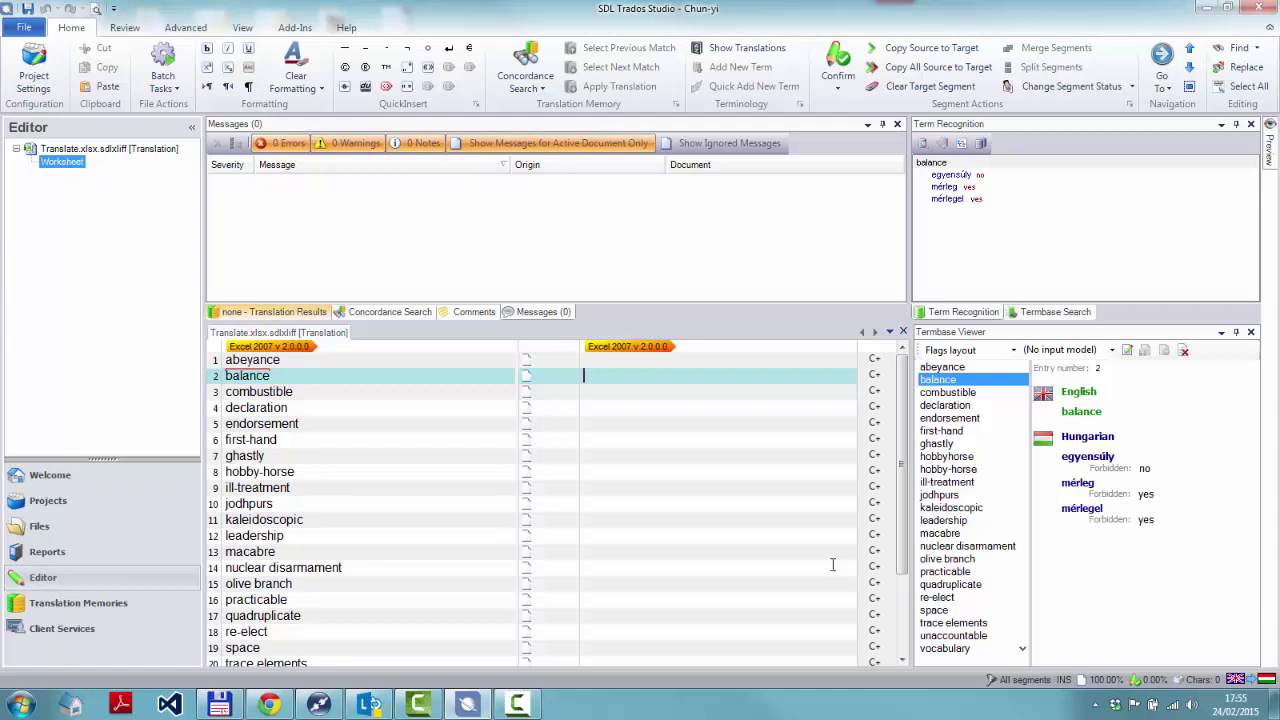
Translate segment 1 (abeyance) with the suggested term "felfüggesztés" and confirm the segment.
{"action": "left_click", "coordinate": [719, 358]}
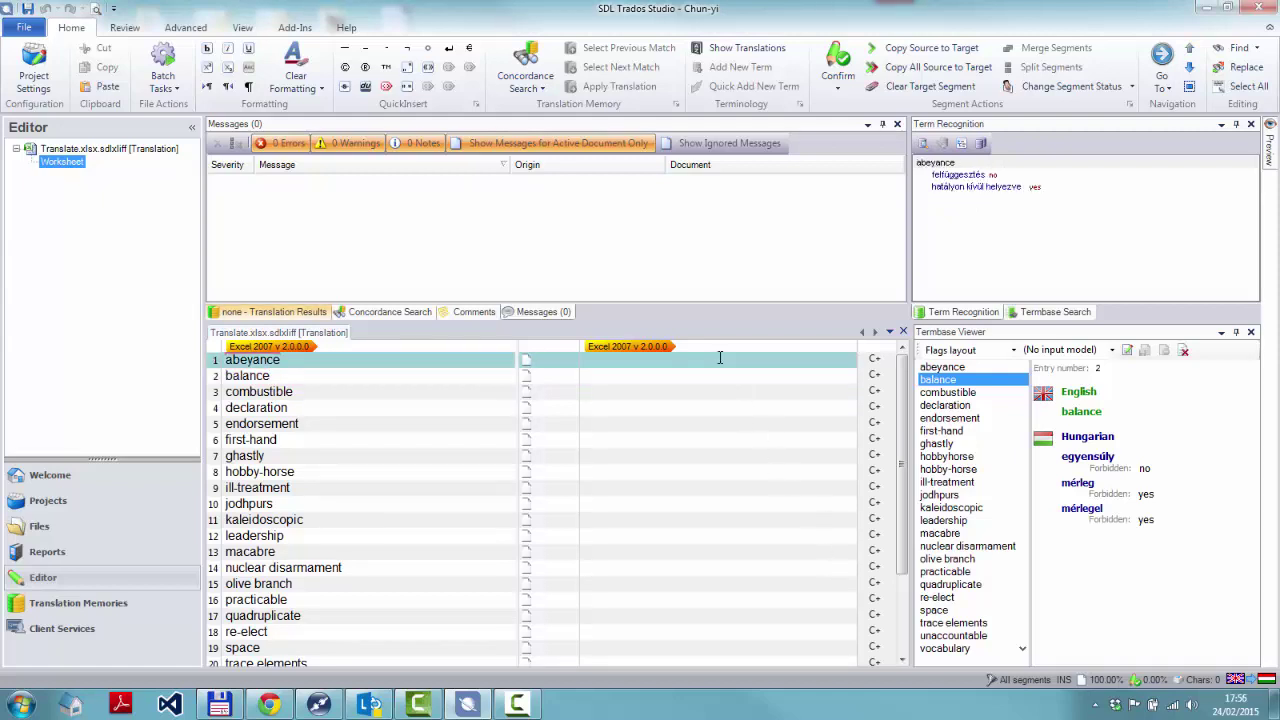
{"action": "type", "text": "f"}
{"action": "key", "text": "Return"}
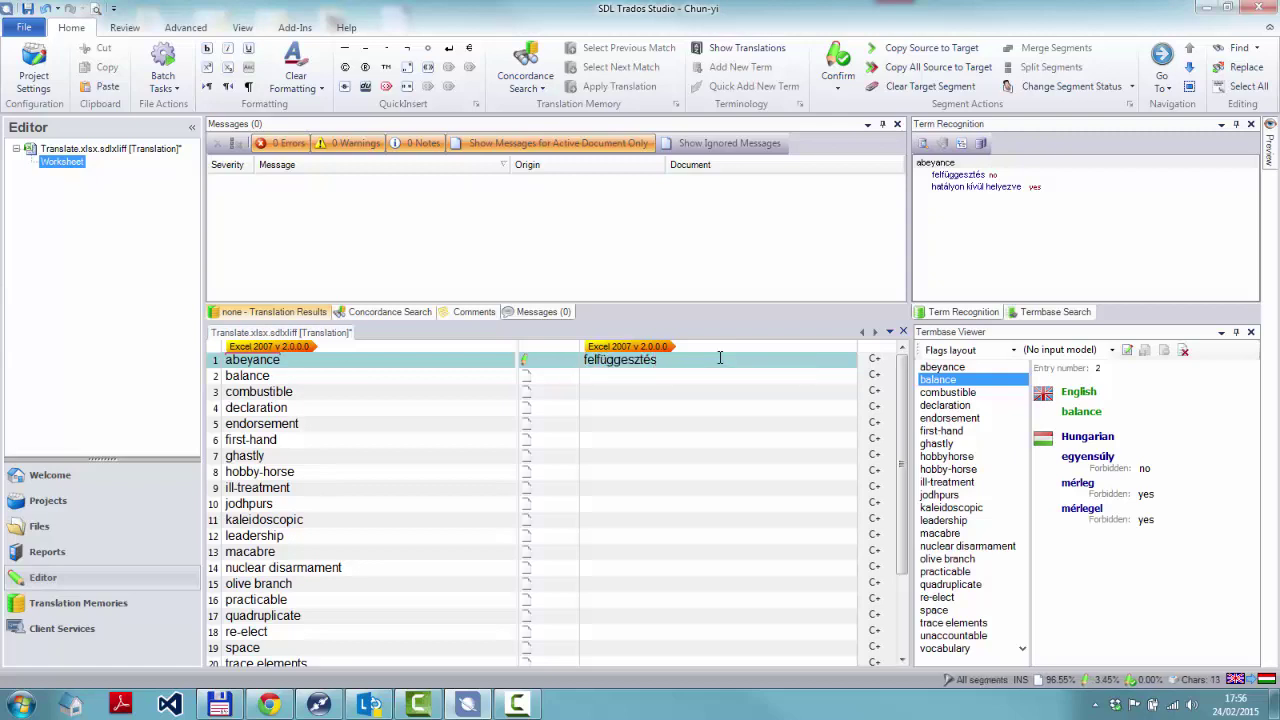
{"action": "key", "text": "ctrl+Return"}
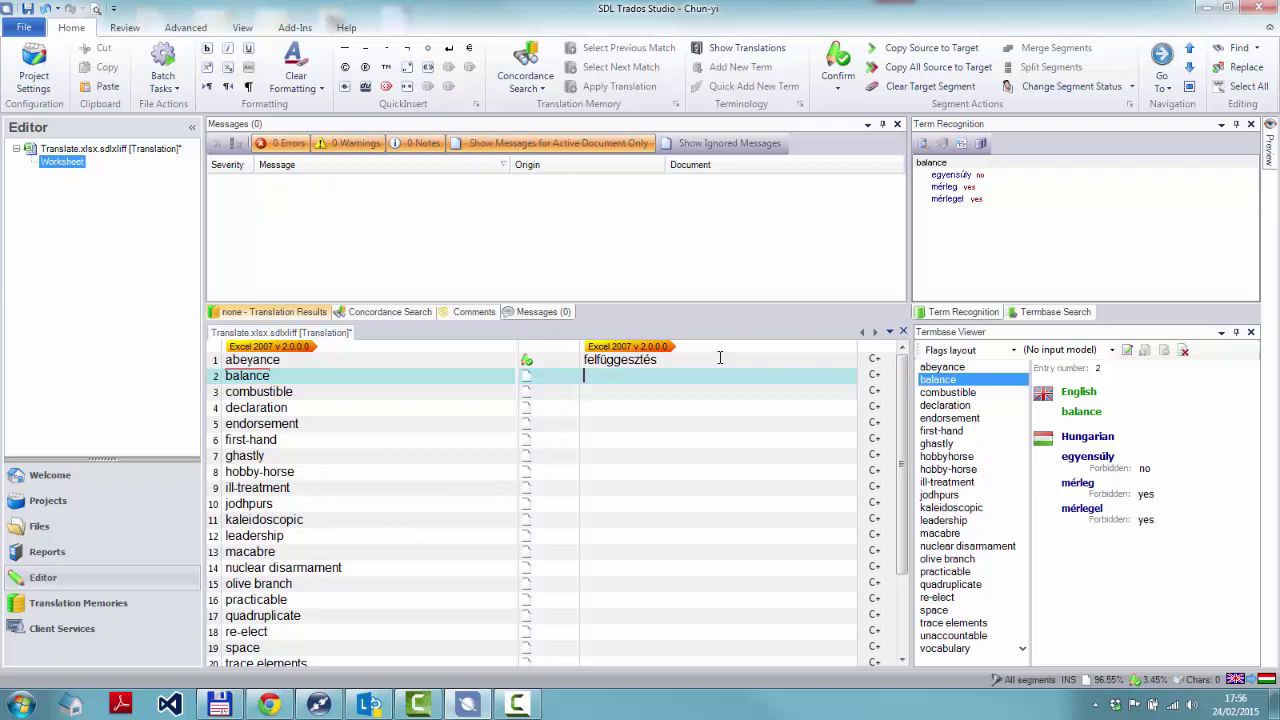
Translate segment 2 (balance) as "mérleg" and segment 3 (combustible) as "gyúlékony", confirming each segment.
{"action": "type", "text": "m"}
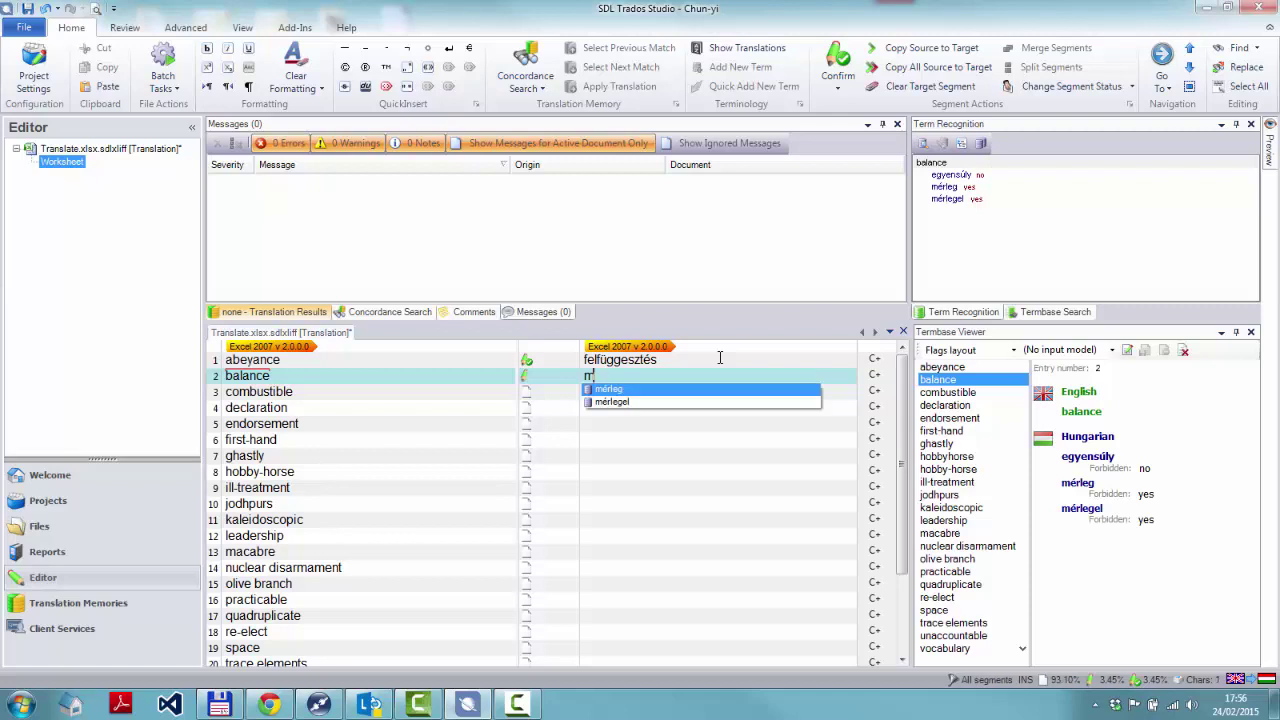
{"action": "key", "text": "Return"}
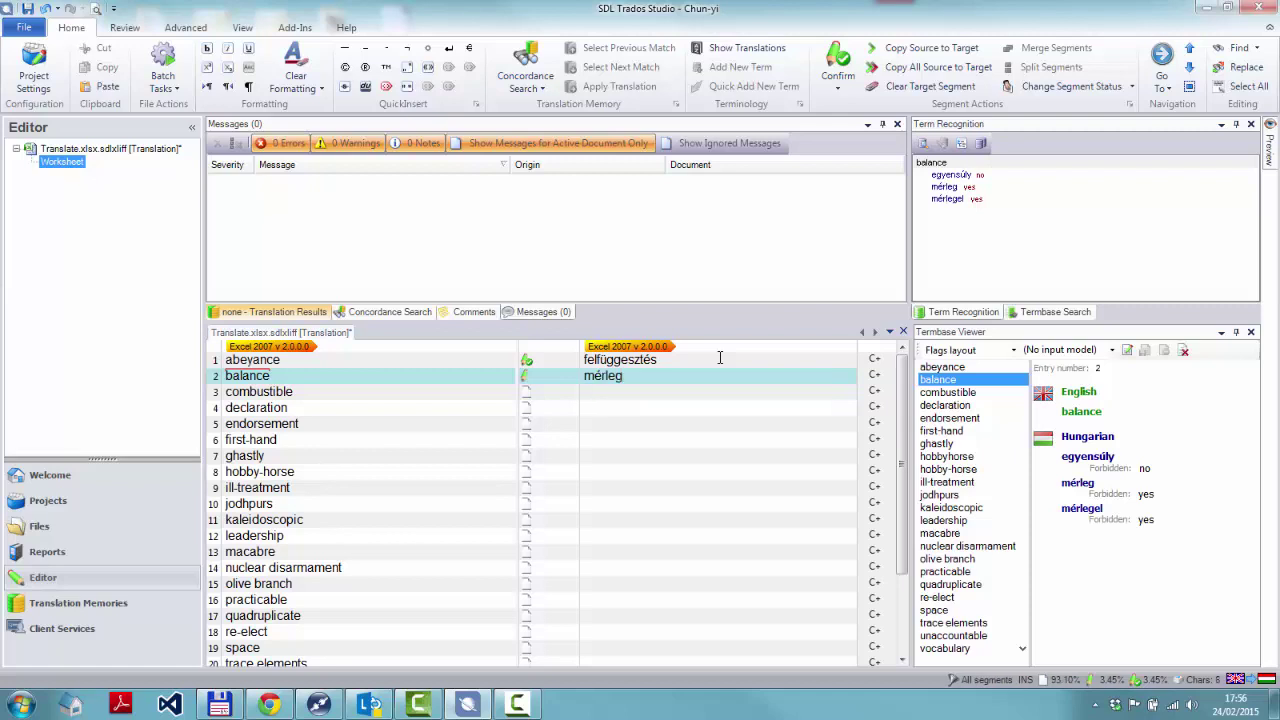
{"action": "key", "text": "ctrl+Return"}
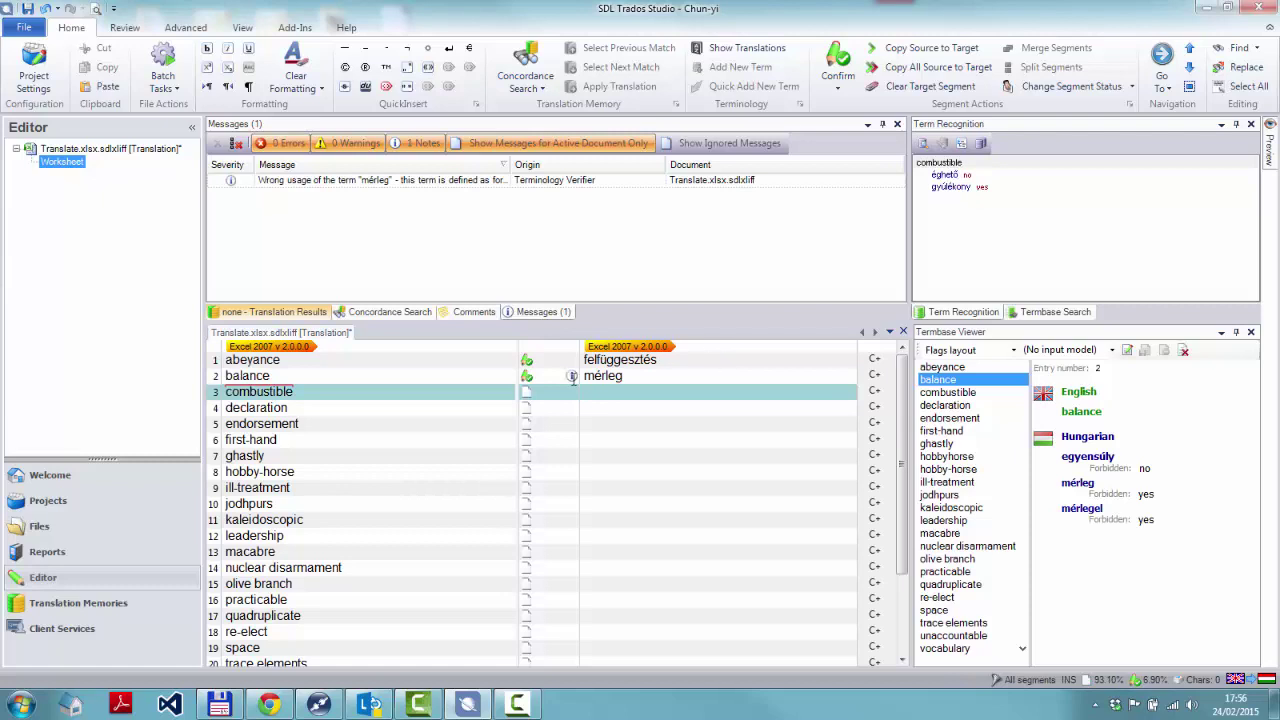
{"action": "mouse_move", "coordinate": [573, 377]}
{"action": "type", "text": "gyúlékony"}
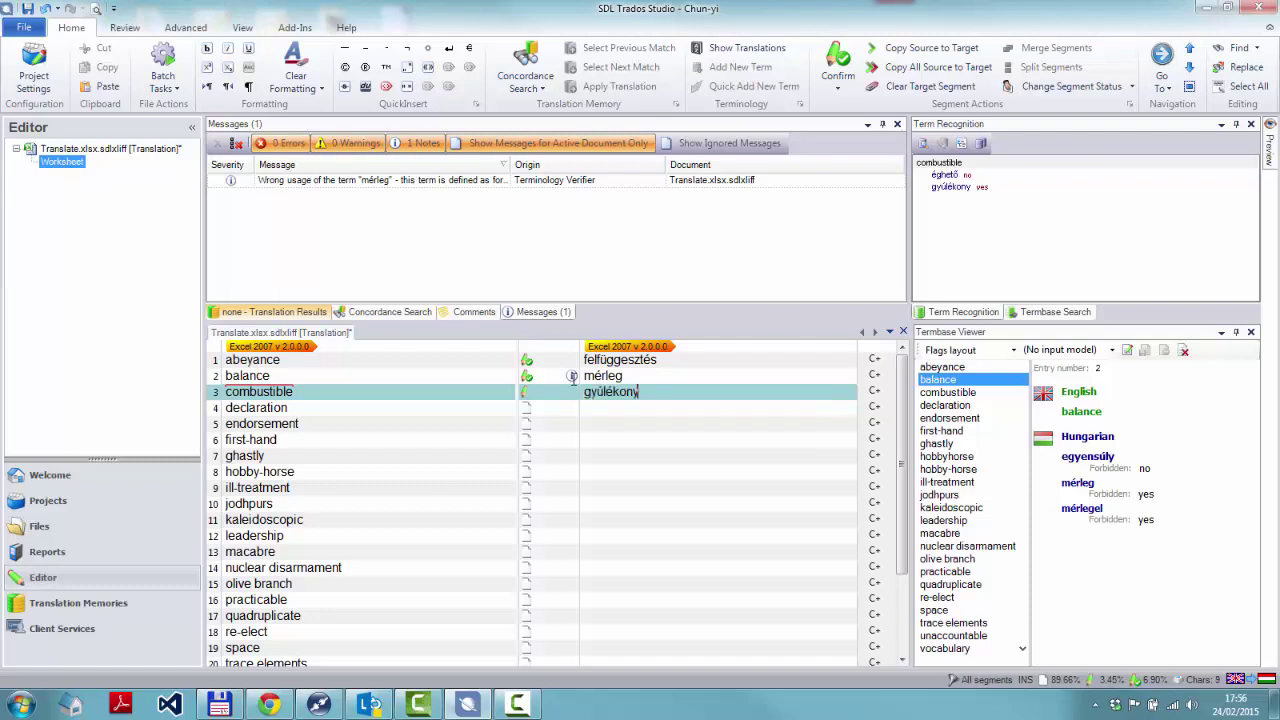
{"action": "key", "text": "ctrl+Return"}
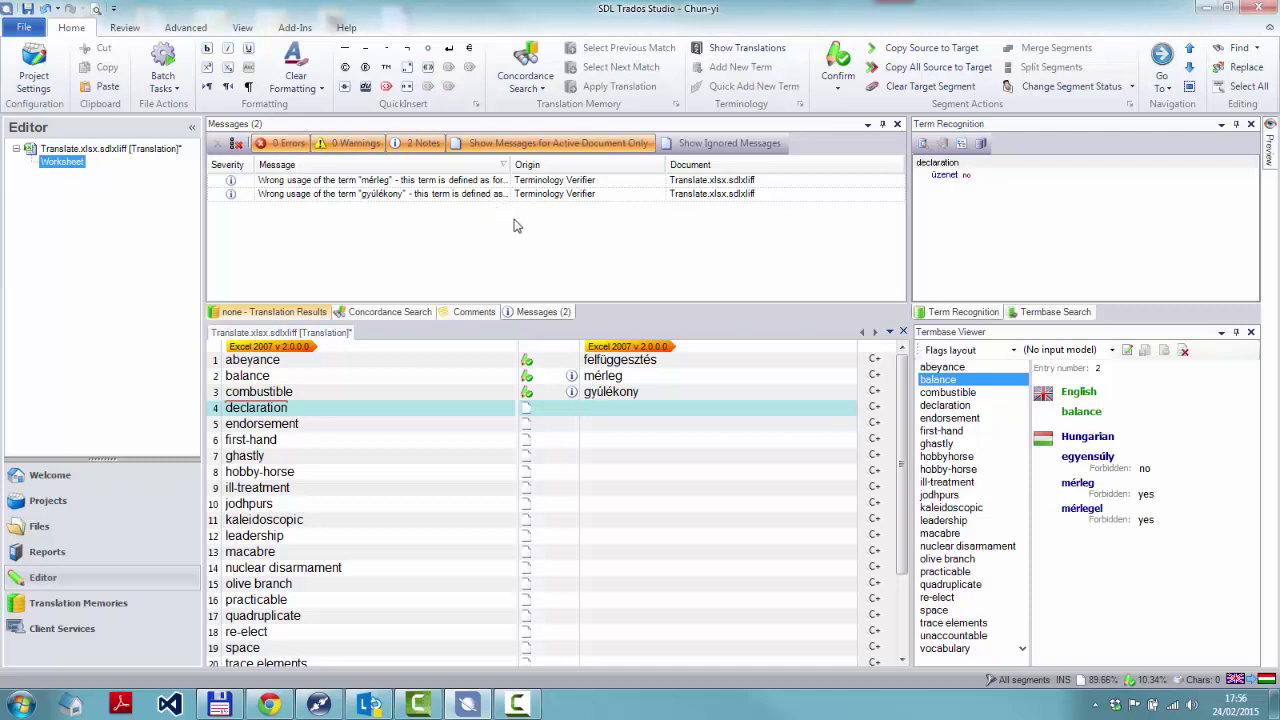
Examine the Terminology Verifier messages for "mérleg" and "gyúlékony", view the details of the "mérleg" message, and return to segment 4.
{"action": "double_click", "coordinate": [456, 187]}
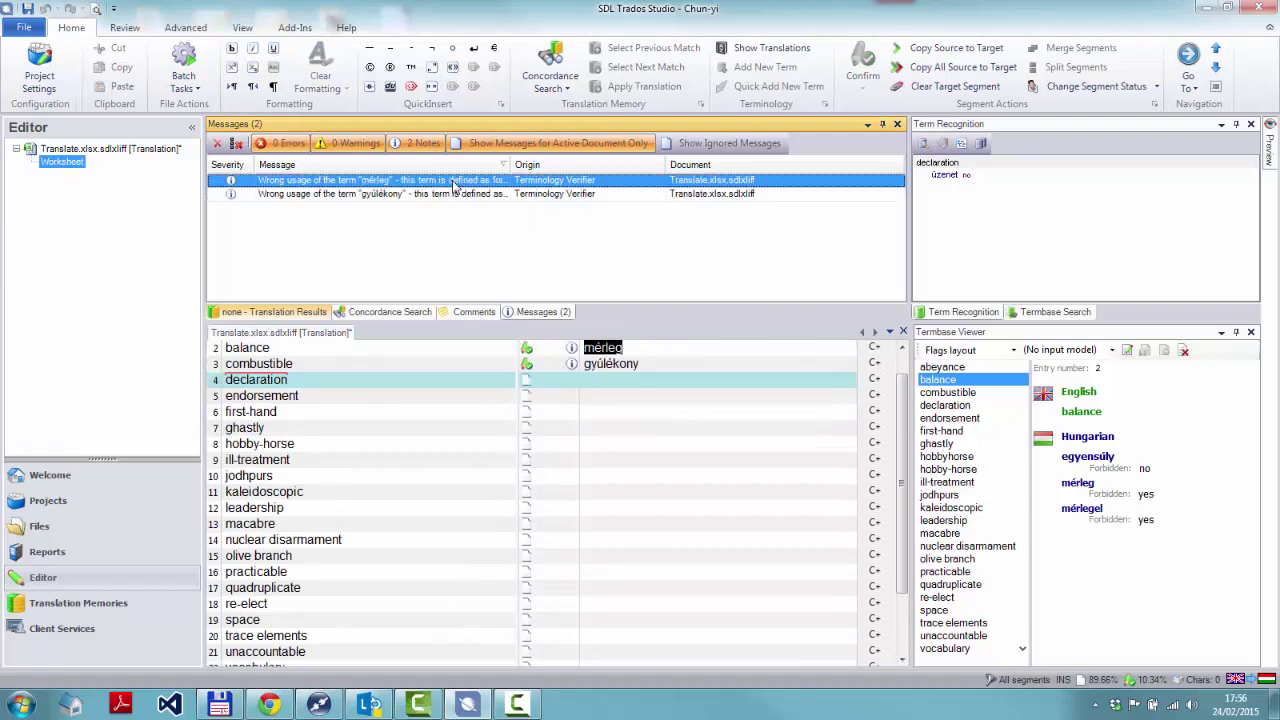
{"action": "double_click", "coordinate": [456, 194]}
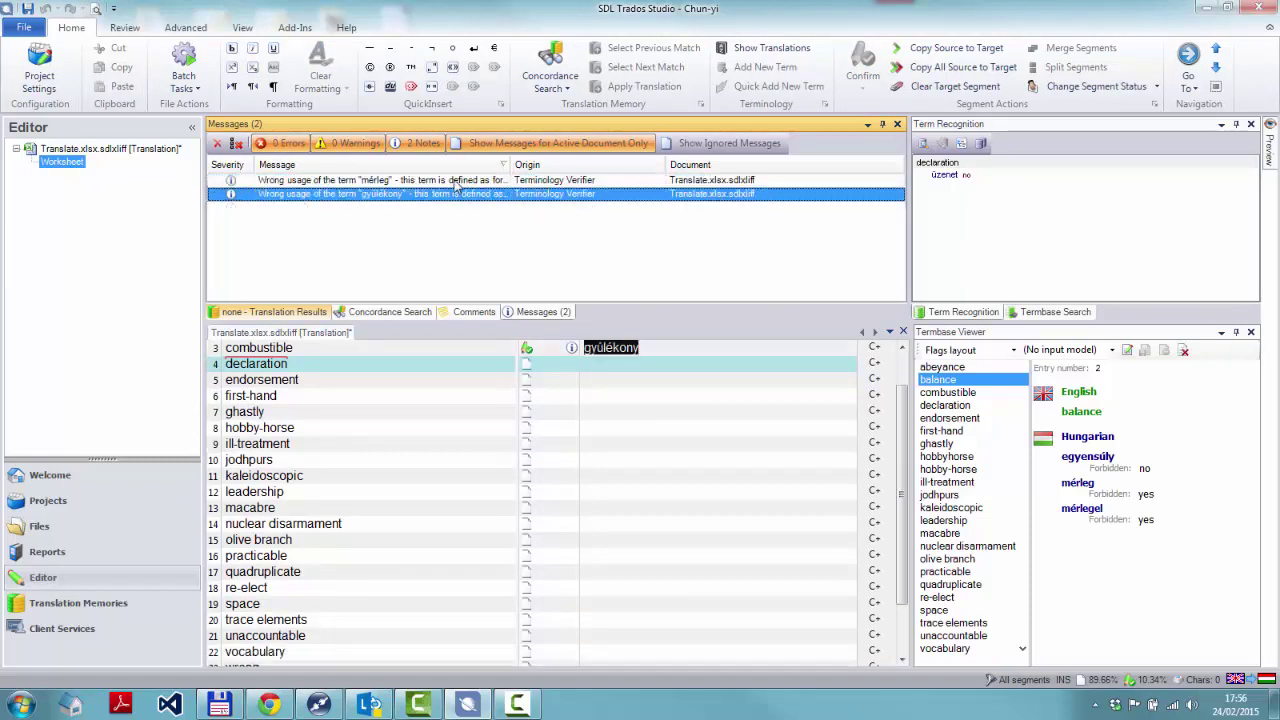
{"action": "double_click", "coordinate": [456, 187]}
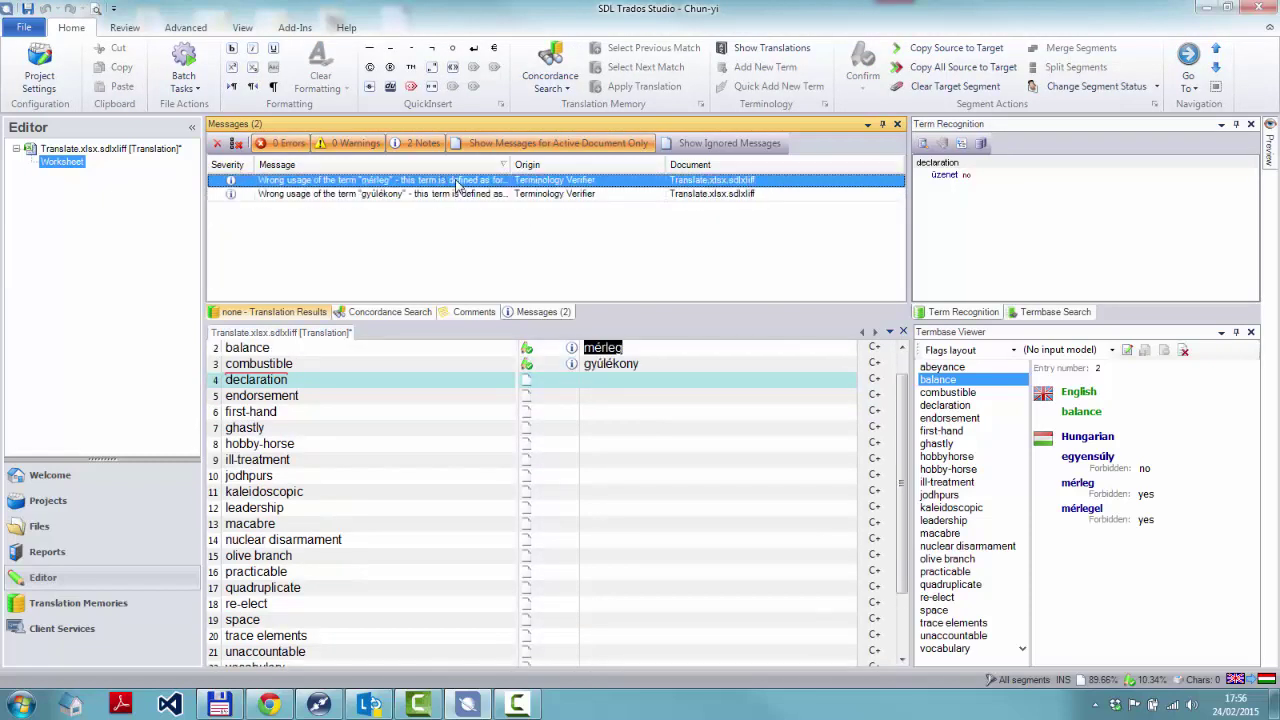
{"action": "double_click", "coordinate": [456, 187]}
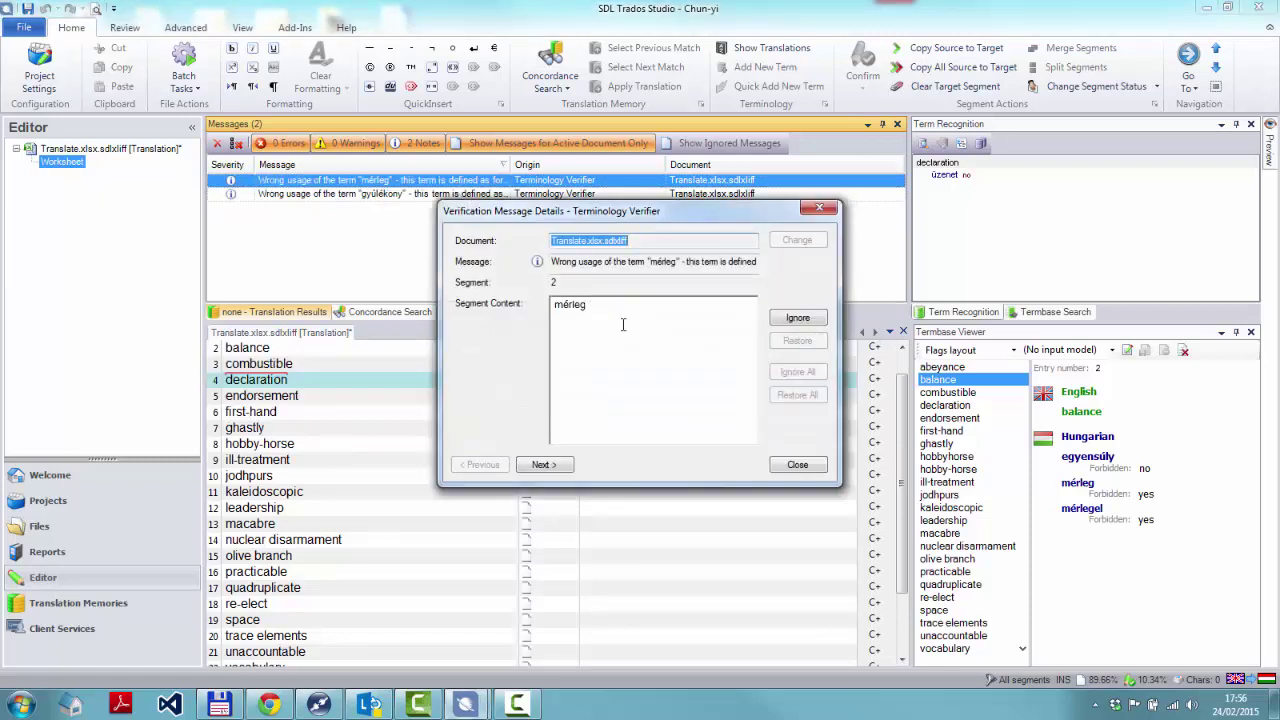
{"action": "left_click", "coordinate": [804, 470]}
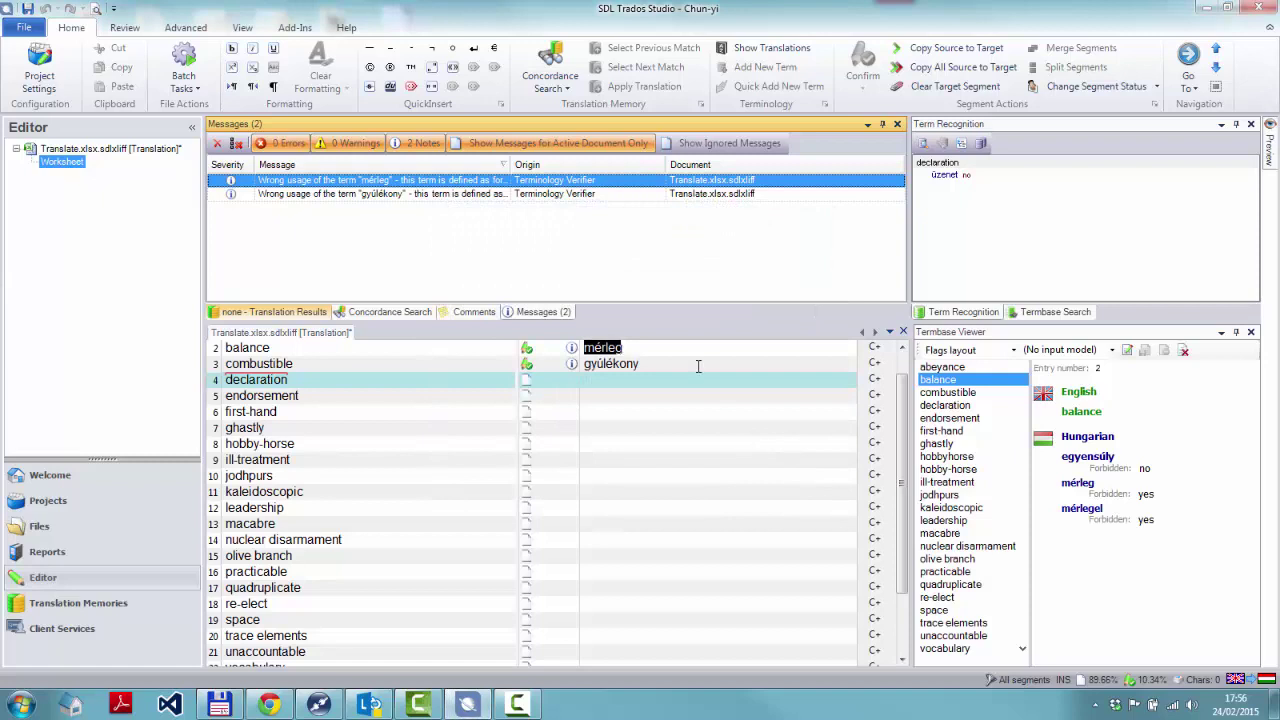
{"action": "left_click", "coordinate": [701, 355]}
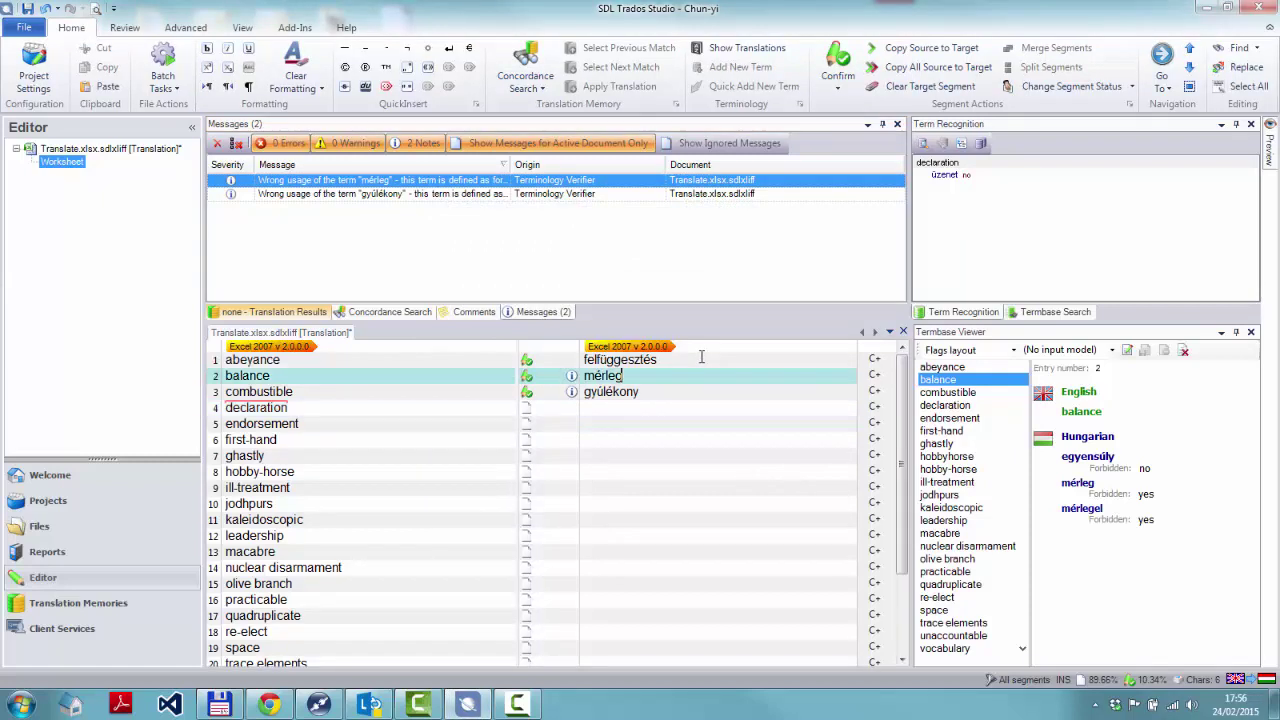
{"action": "left_click", "coordinate": [691, 408]}
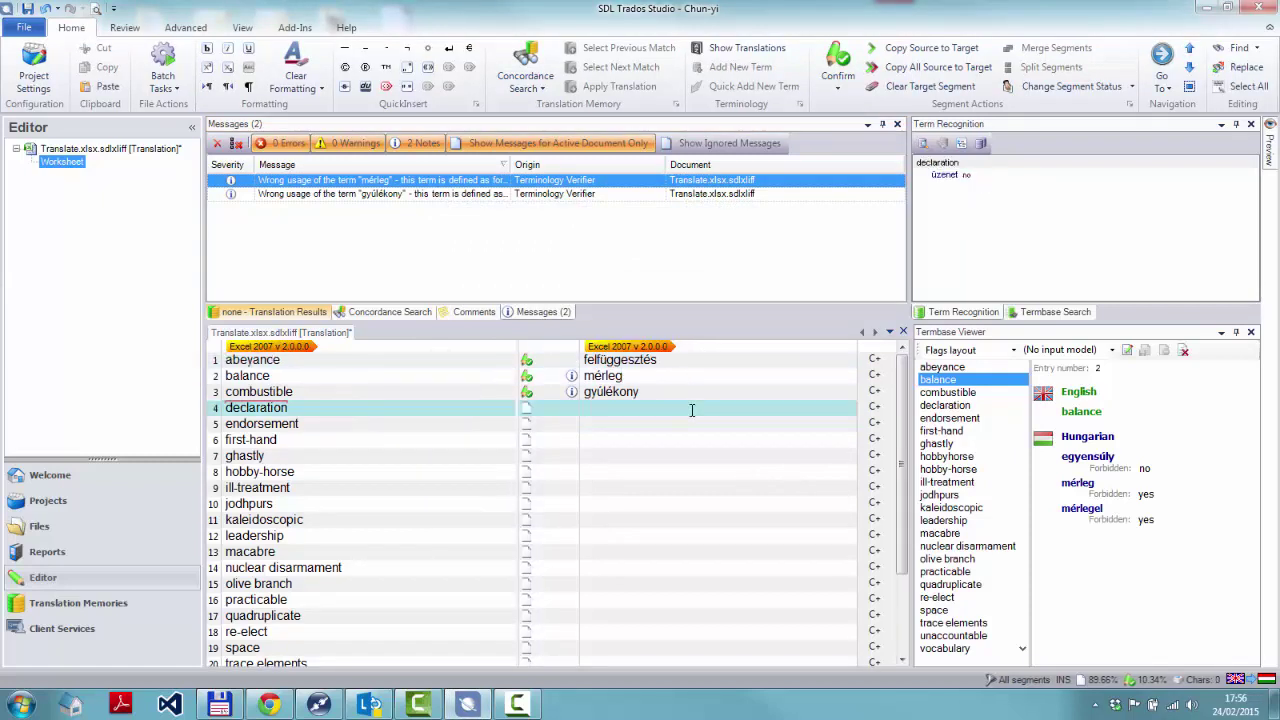